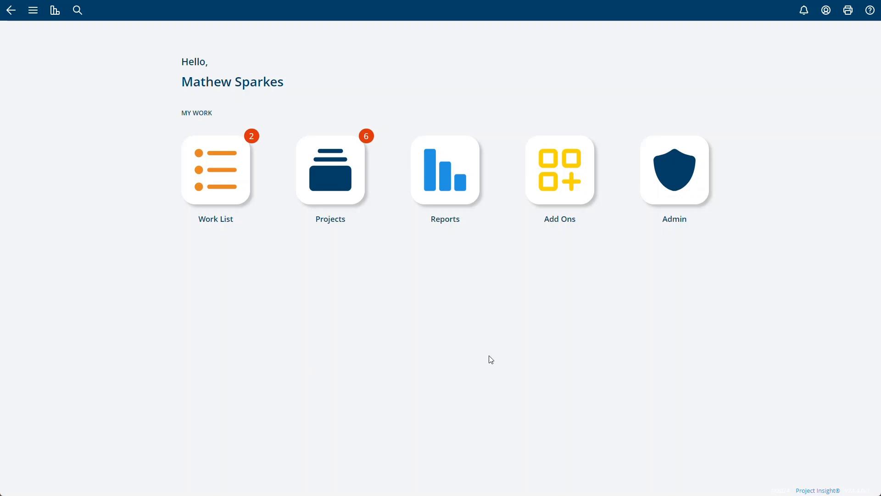
click(561, 208)
click(561, 208)
click(34, 15)
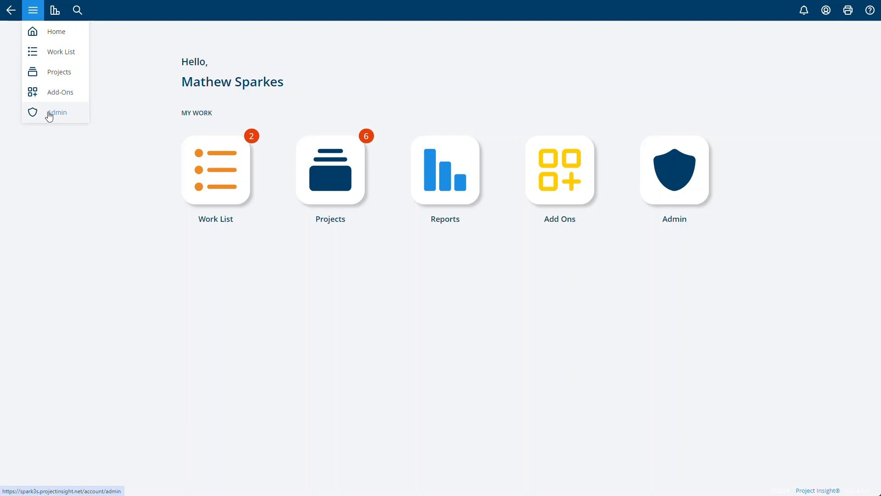
click(55, 15)
mouse_move(67, 70)
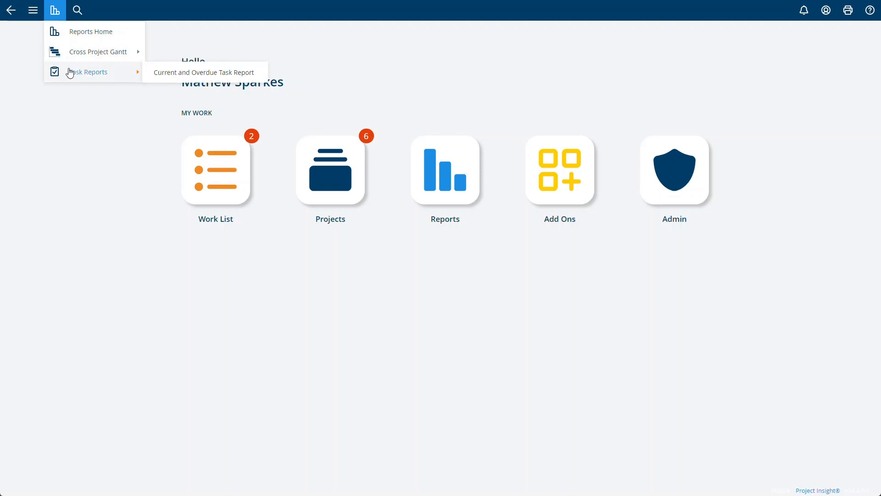
Search the workspace for "alpha" and close the search without opening a result
click(78, 10)
text(apl)
key(BackSpace)
key(BackSpace)
text(l)
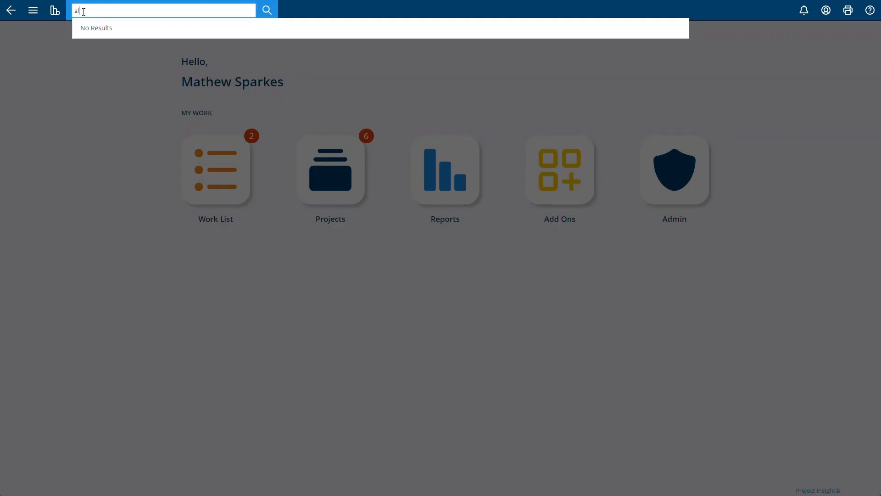
text(pha)
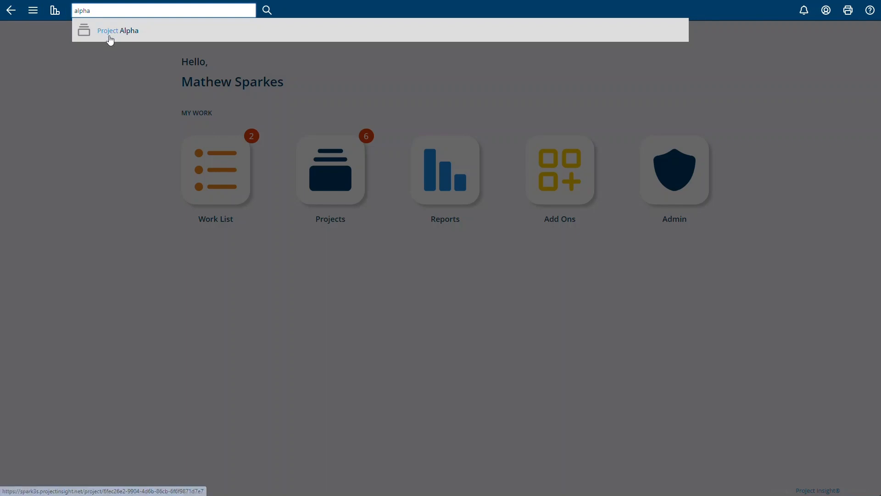
click(103, 69)
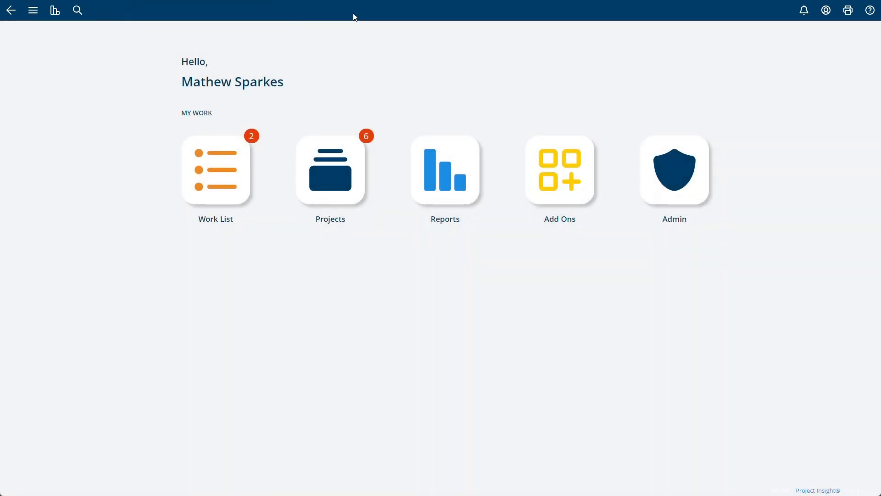
click(826, 21)
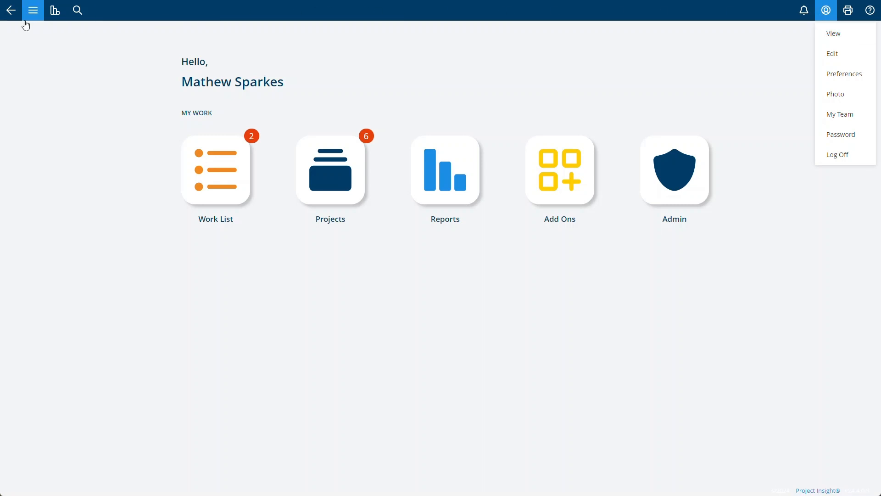
click(700, 42)
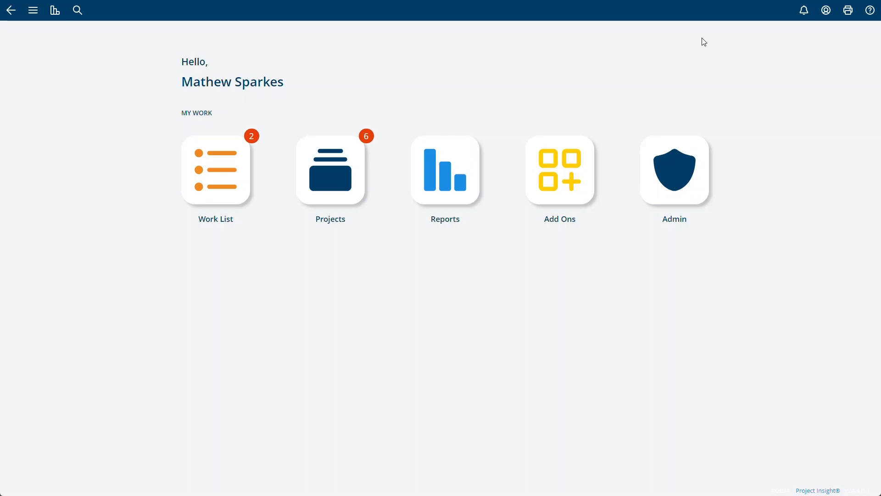
Open the user list in the administration area and set the first listed user to Not Active
click(691, 165)
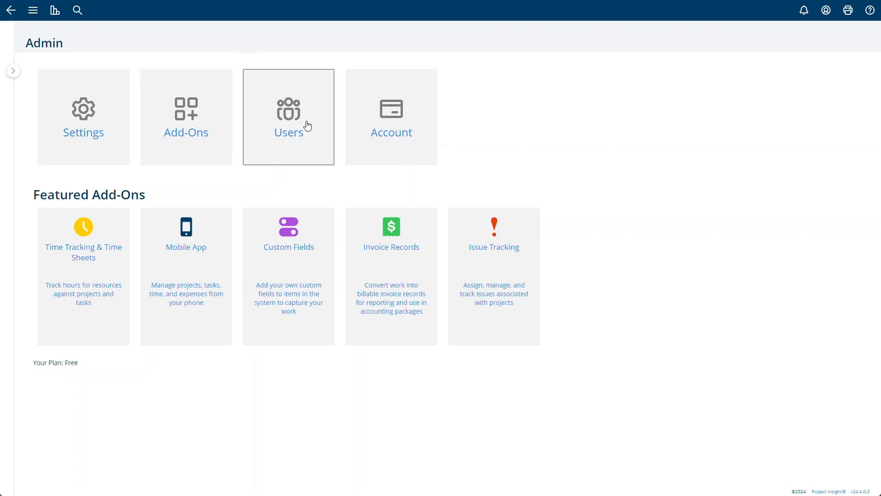
click(289, 137)
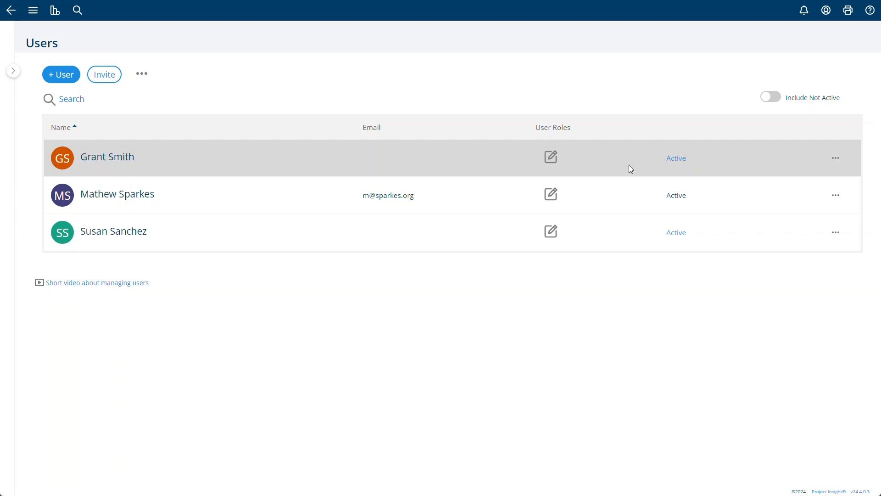
click(682, 159)
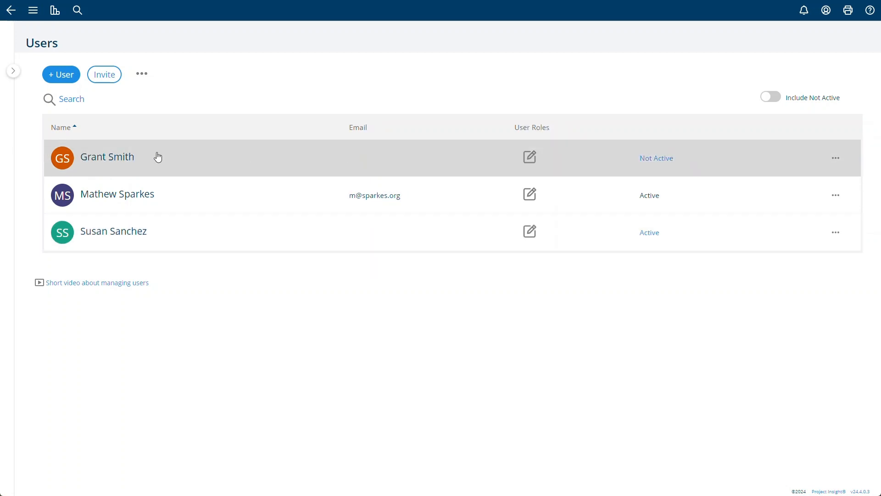
click(775, 99)
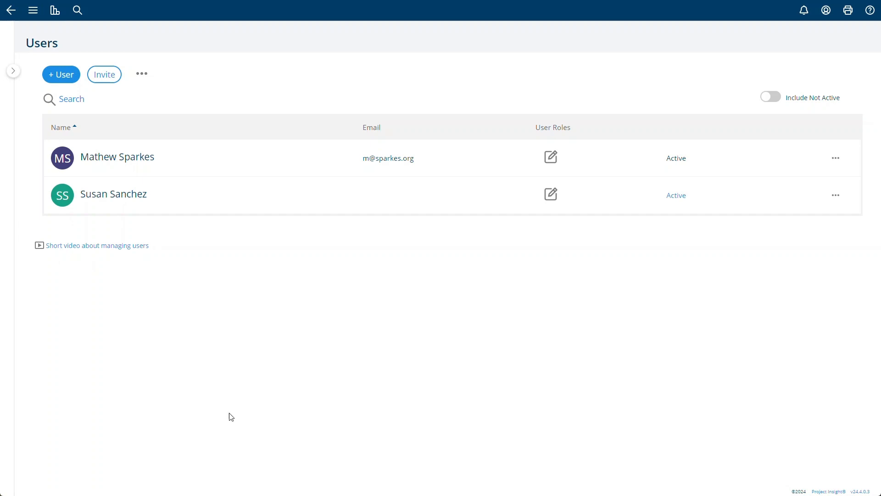
click(115, 73)
click(294, 185)
click(531, 194)
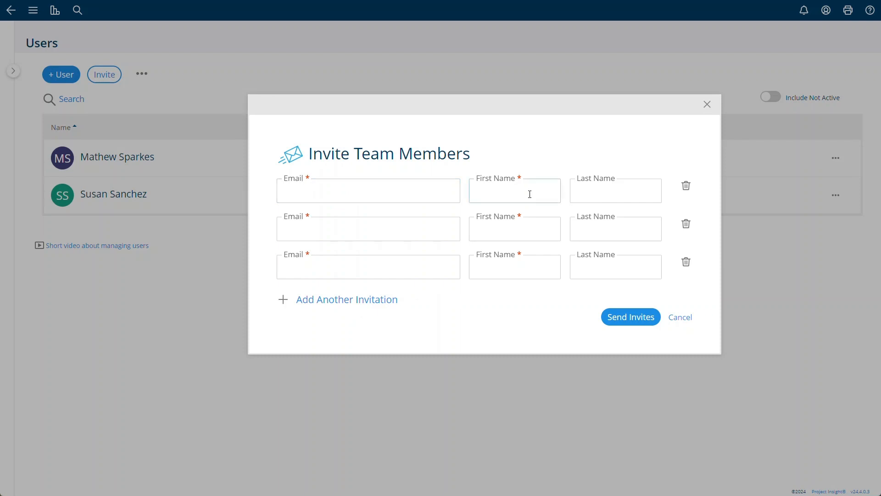
click(681, 319)
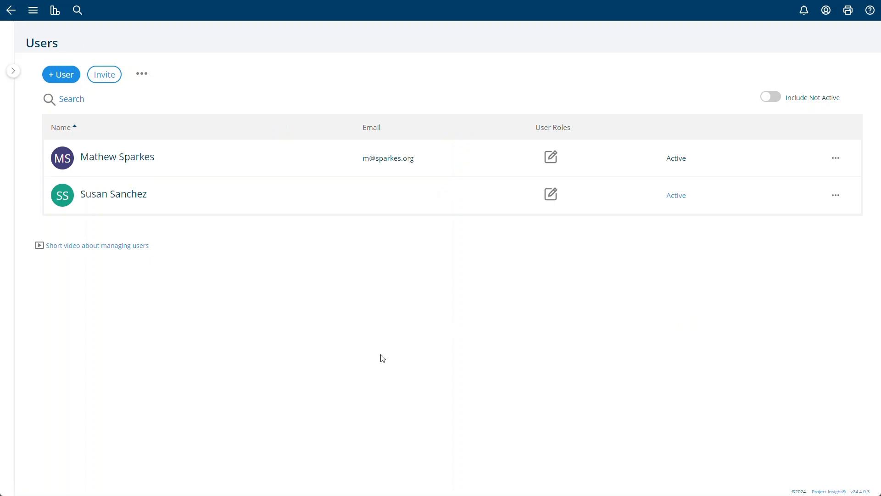
Start adding a new user and enter the person's first and last name
click(67, 78)
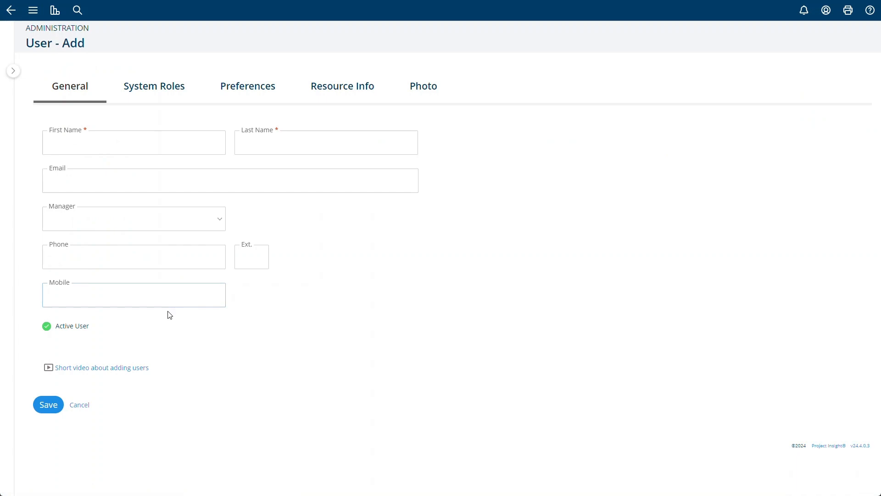
click(64, 138)
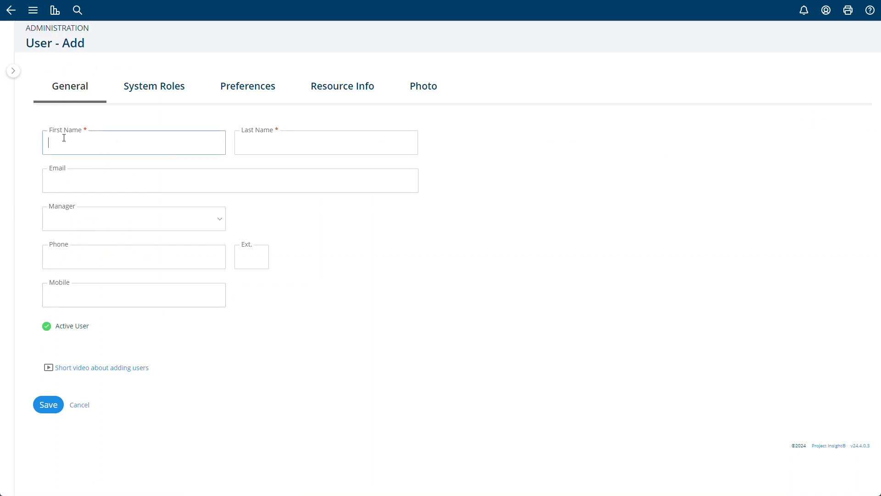
text(Susan)
key(Tab)
text(Smith)
click(68, 183)
key(shift+Tab)
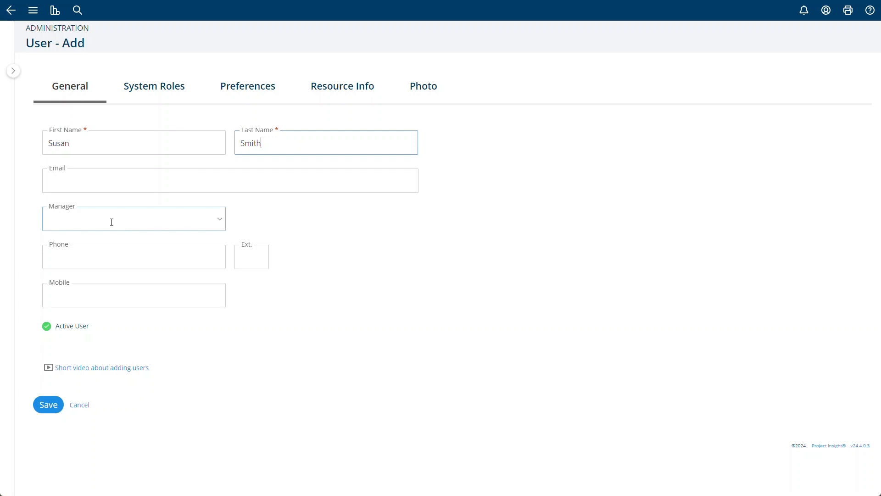
Grant the new user the System Administrator and Project Template Manager roles
click(166, 96)
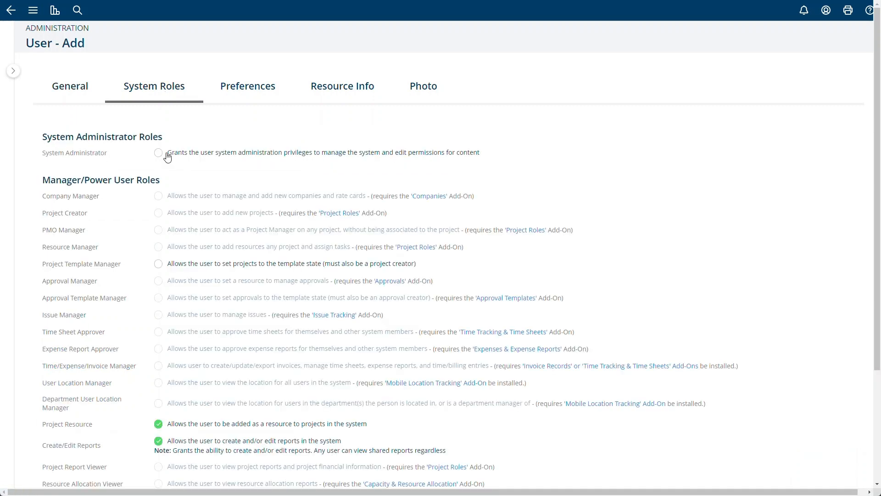
click(70, 86)
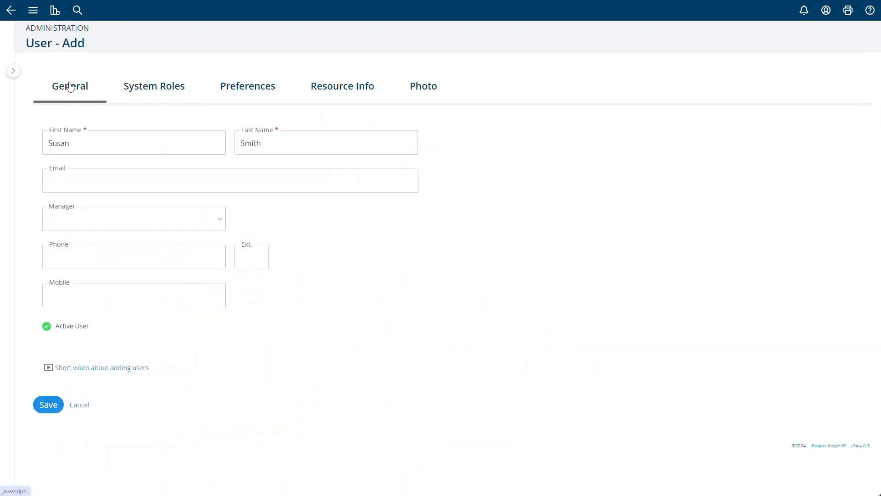
click(151, 92)
click(197, 152)
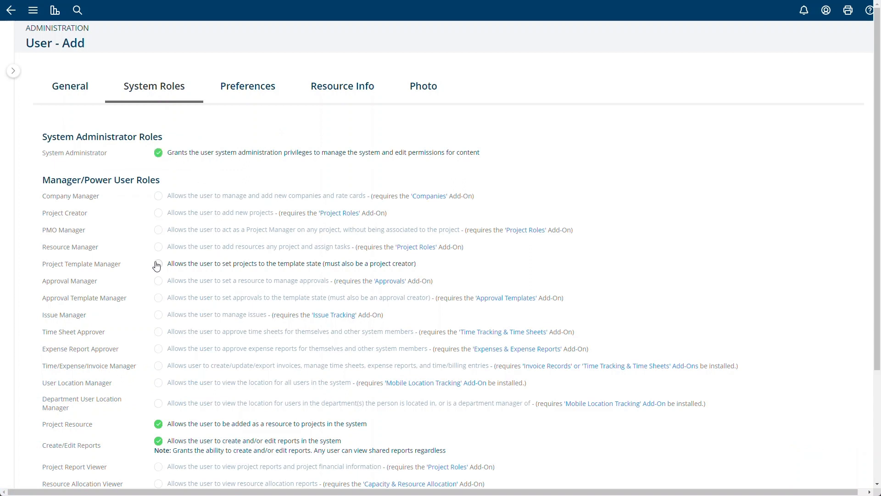
click(183, 269)
scroll(235, 322, down, 3)
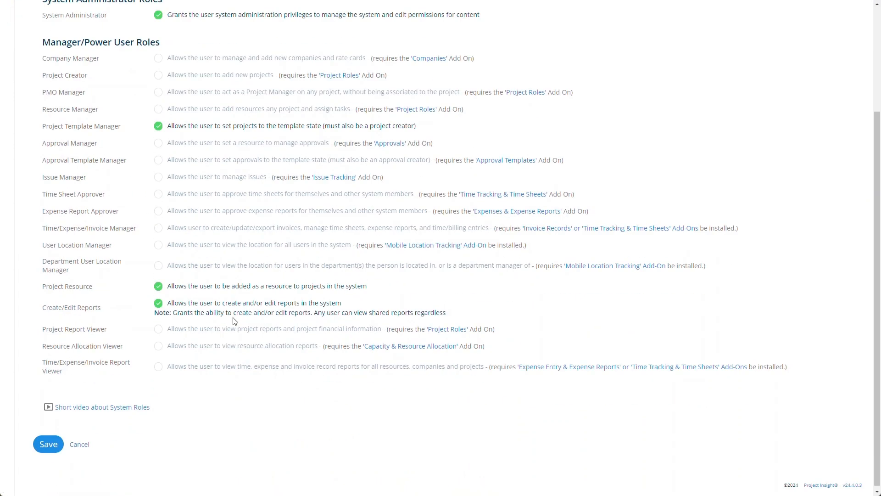
scroll(234, 322, up, 3)
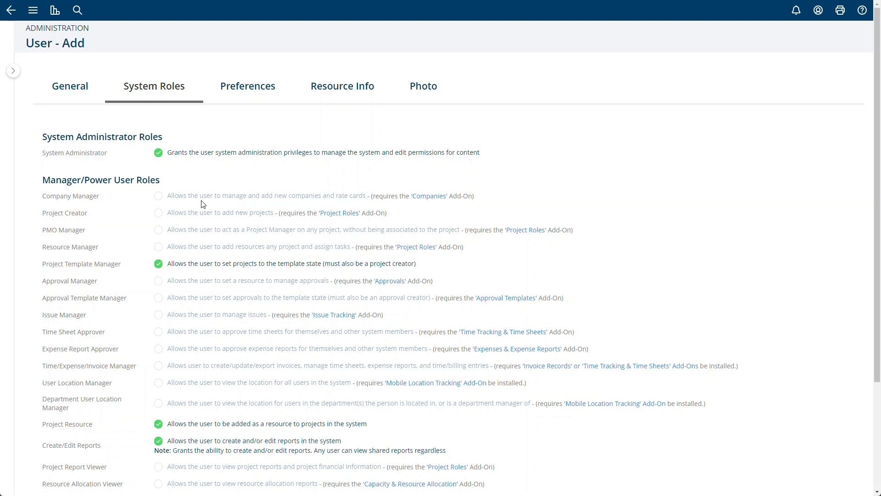
Review the new user's preferences, resource info and photo options without changing them, and save the user
click(262, 97)
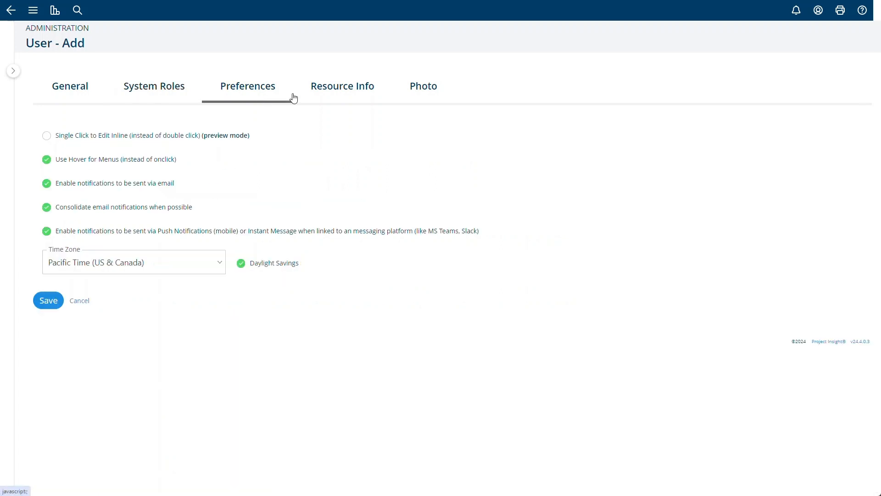
click(160, 265)
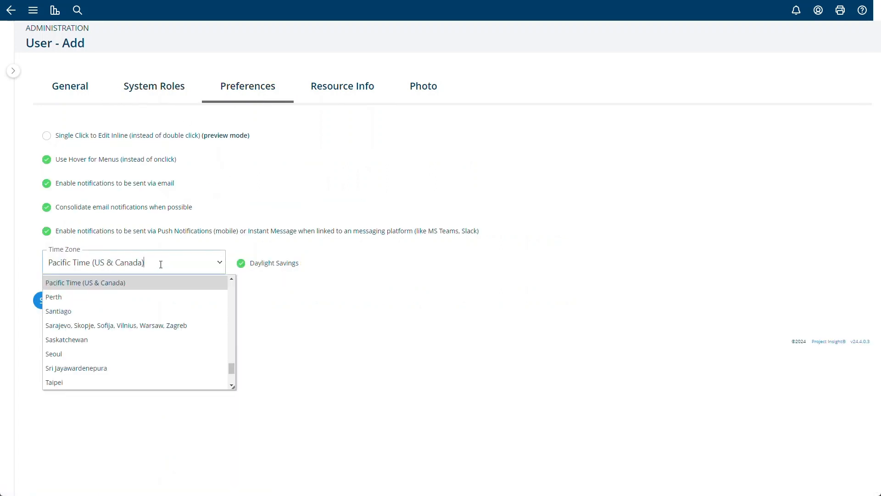
click(260, 224)
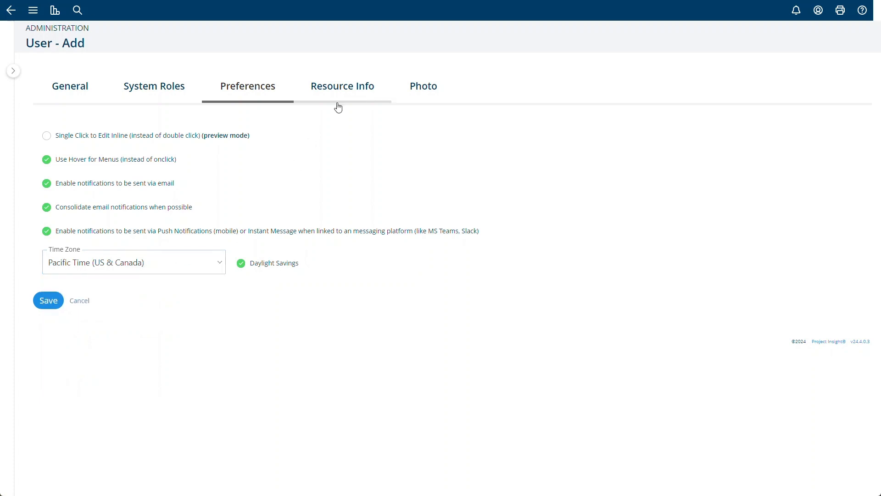
click(339, 91)
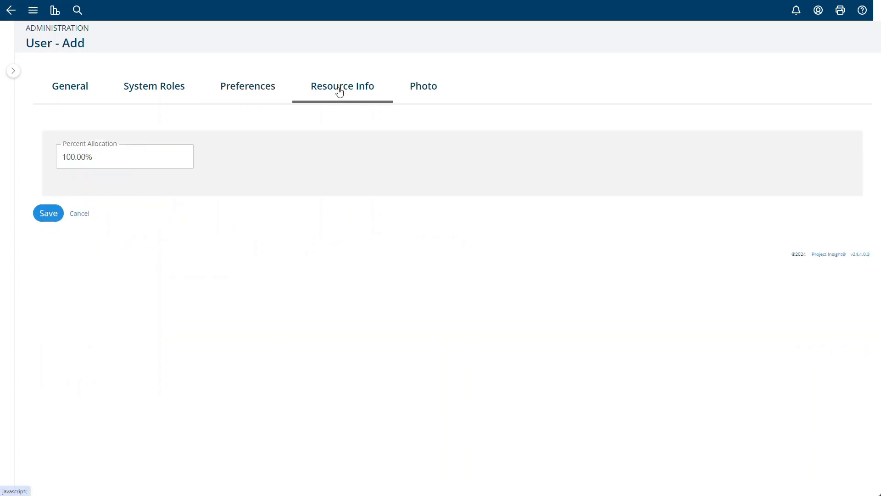
click(413, 88)
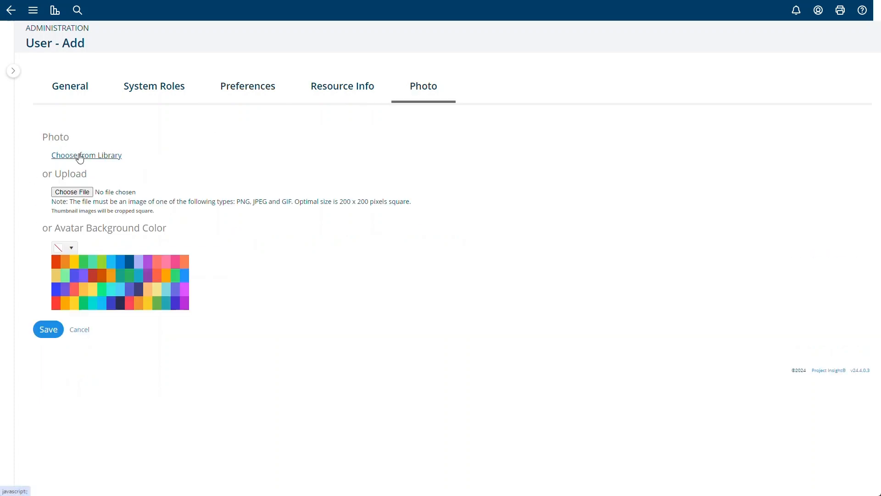
click(71, 95)
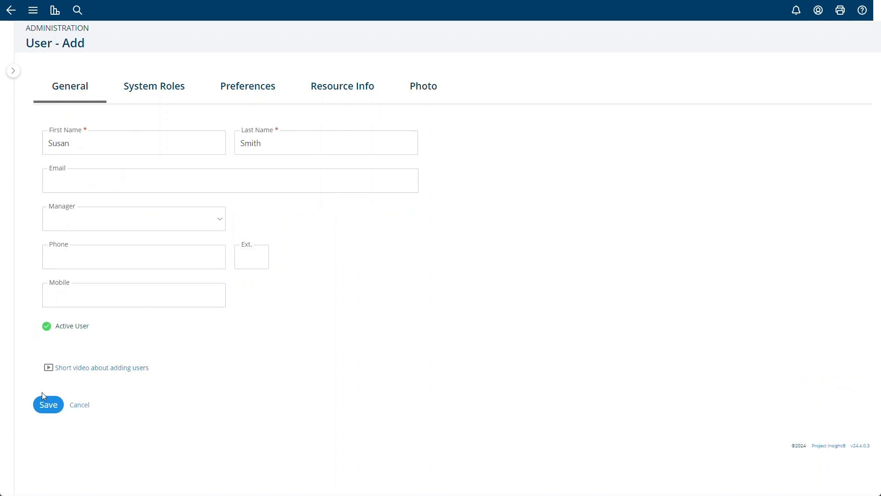
click(44, 404)
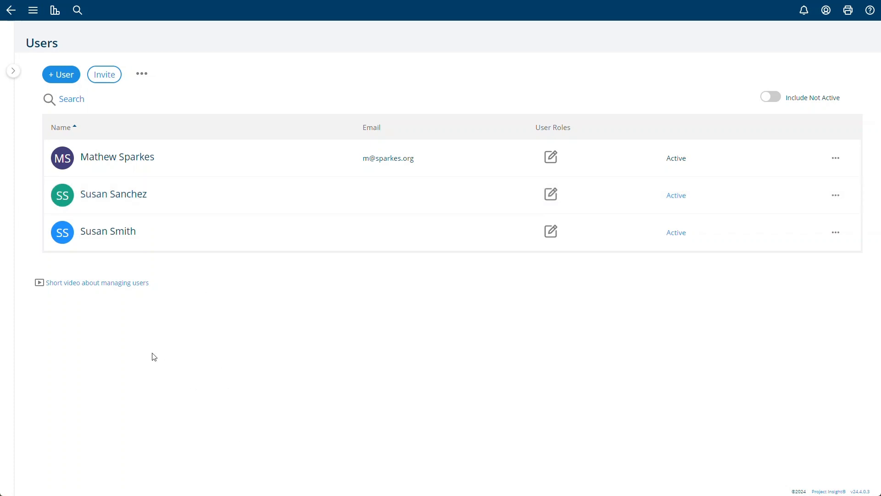
Start adding a new project named Project Lima, with No Selection as its template
click(29, 19)
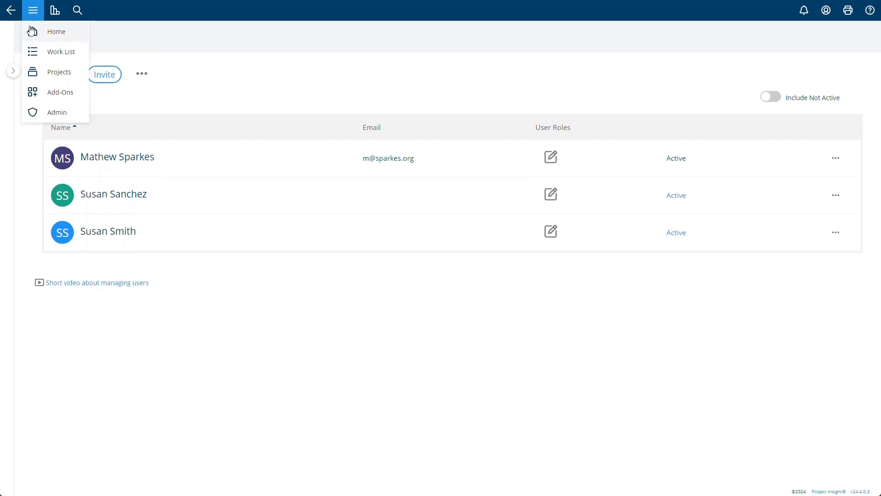
click(63, 79)
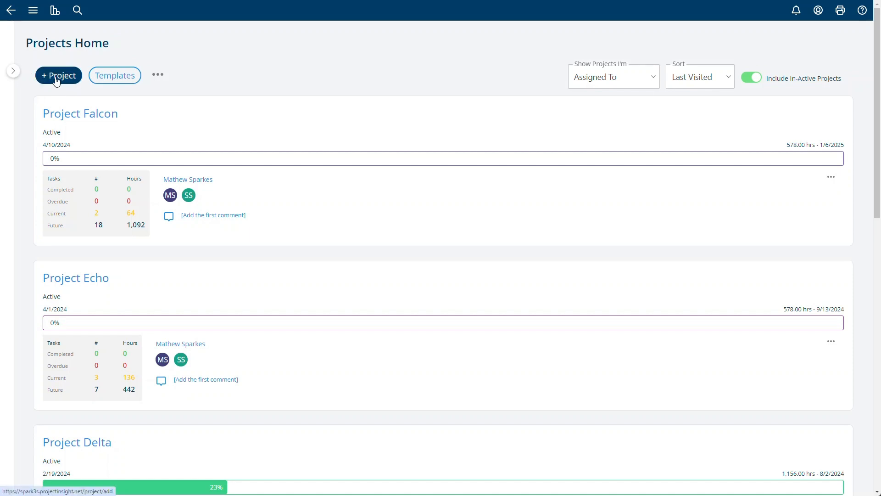
click(56, 77)
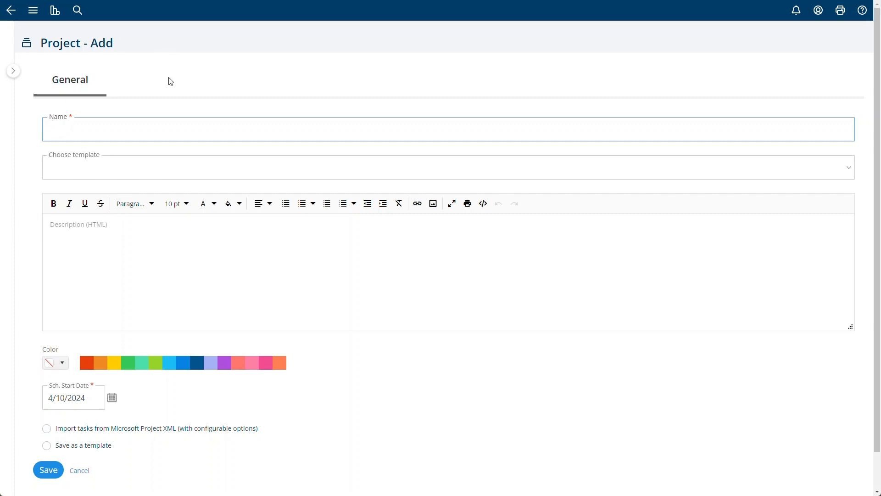
text(Project)
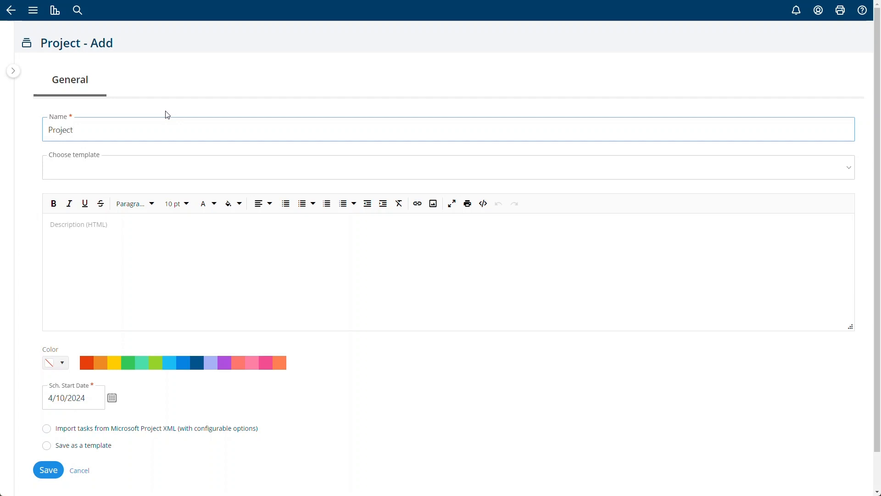
text( Lima)
click(163, 167)
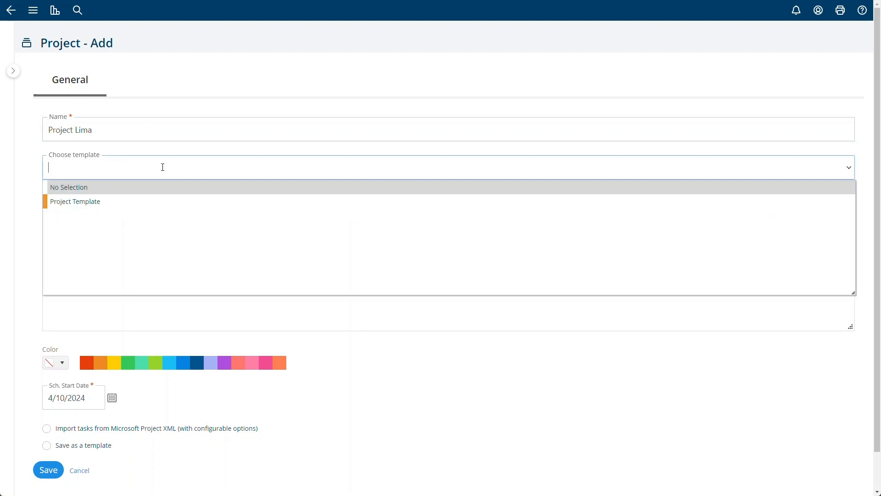
click(78, 191)
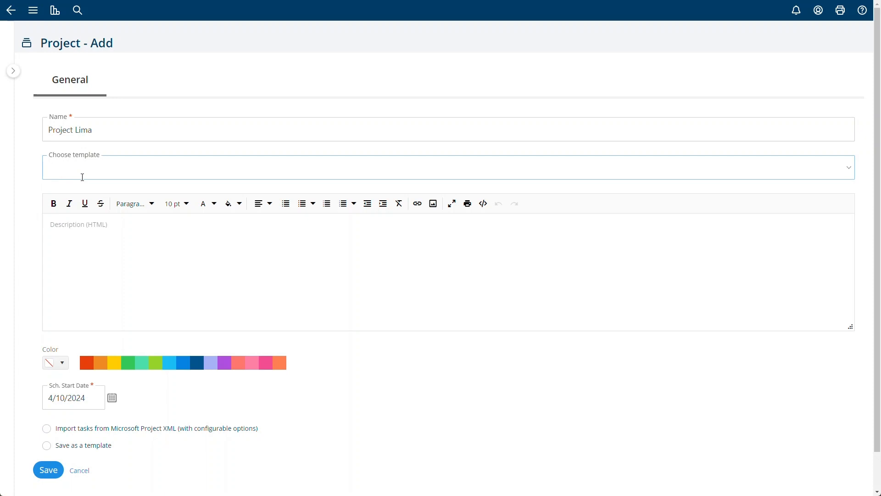
Set the project's scheduled start date to 5/13/2024 and save the project
scroll(83, 177, down, 2)
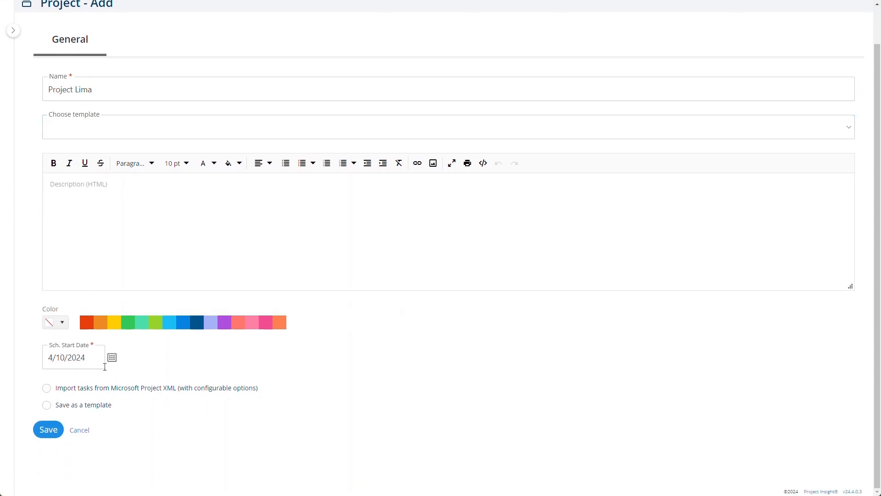
click(112, 358)
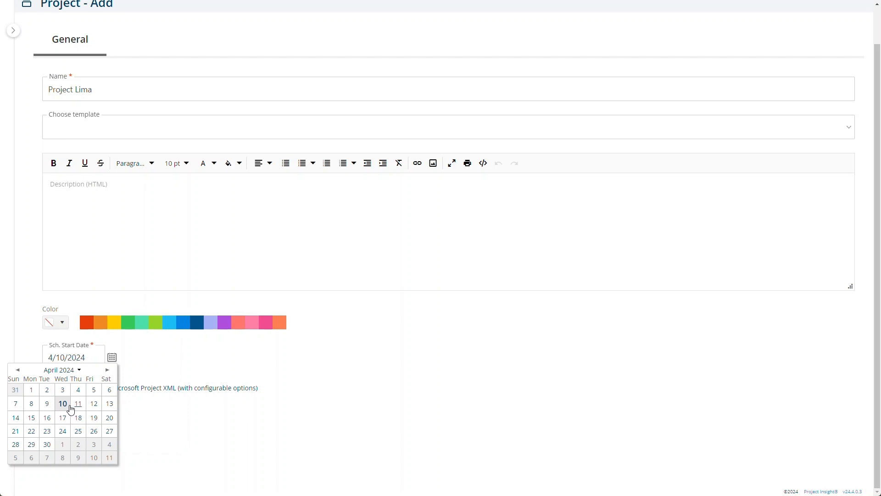
click(107, 369)
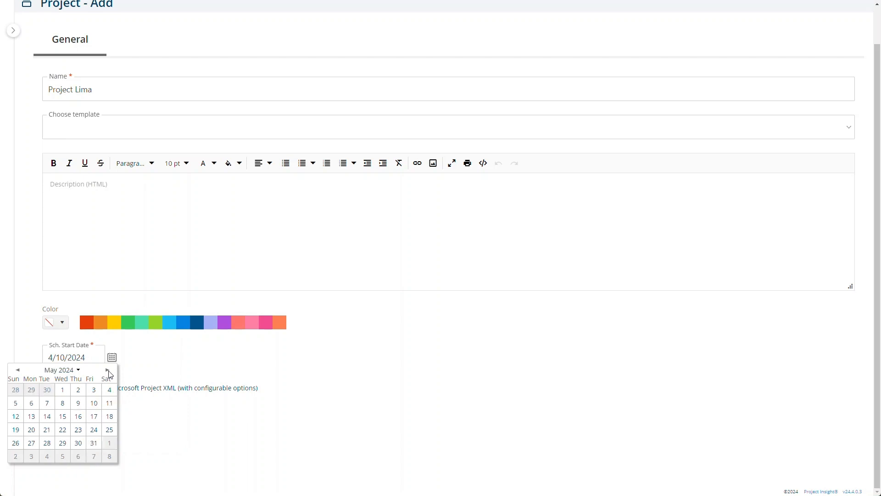
click(36, 420)
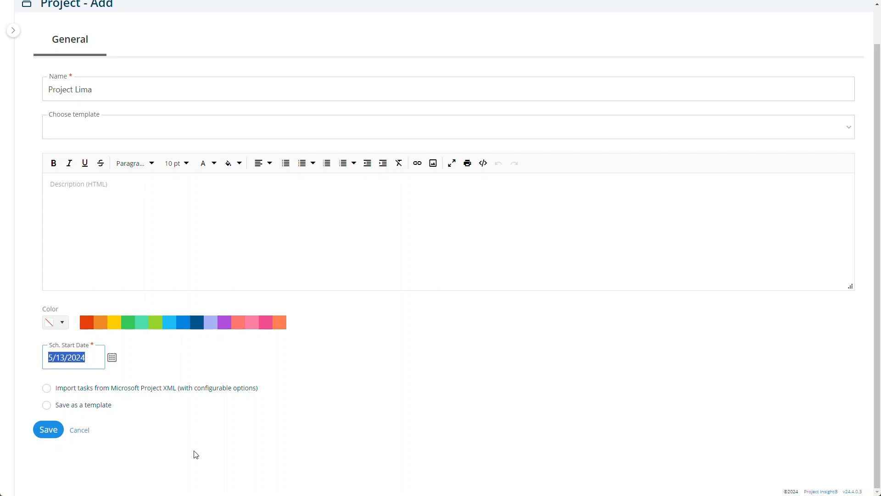
click(49, 436)
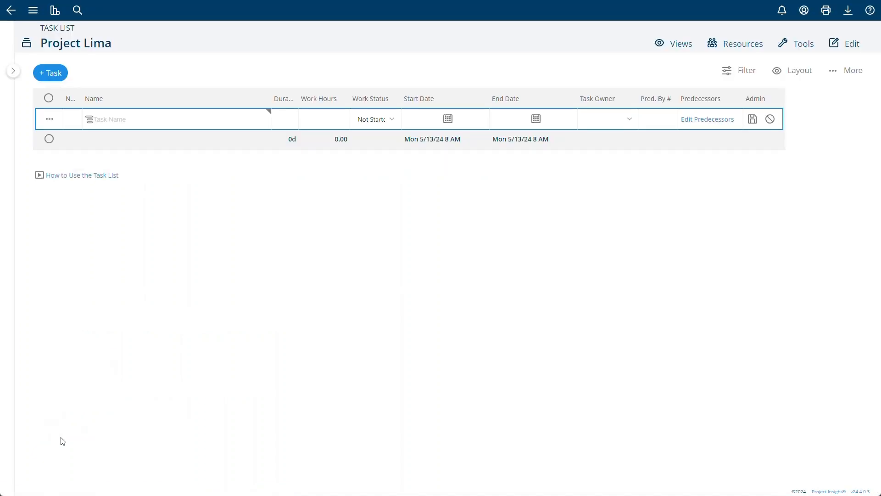
click(686, 47)
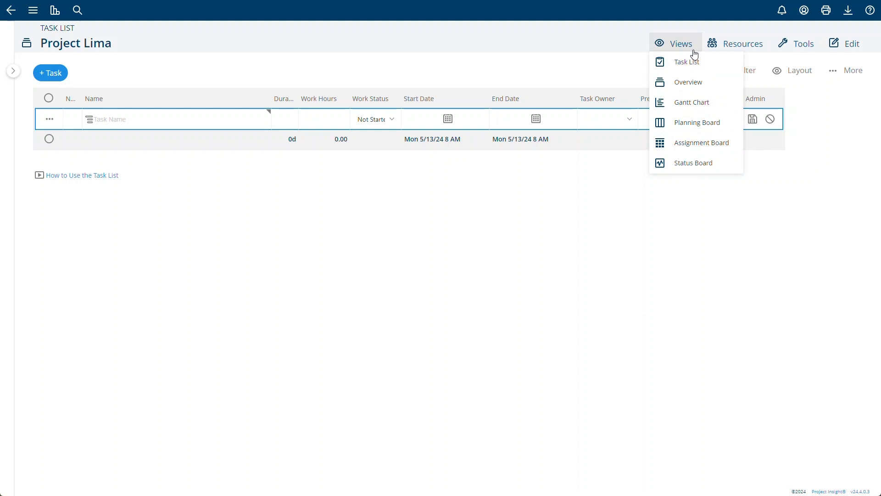
click(732, 48)
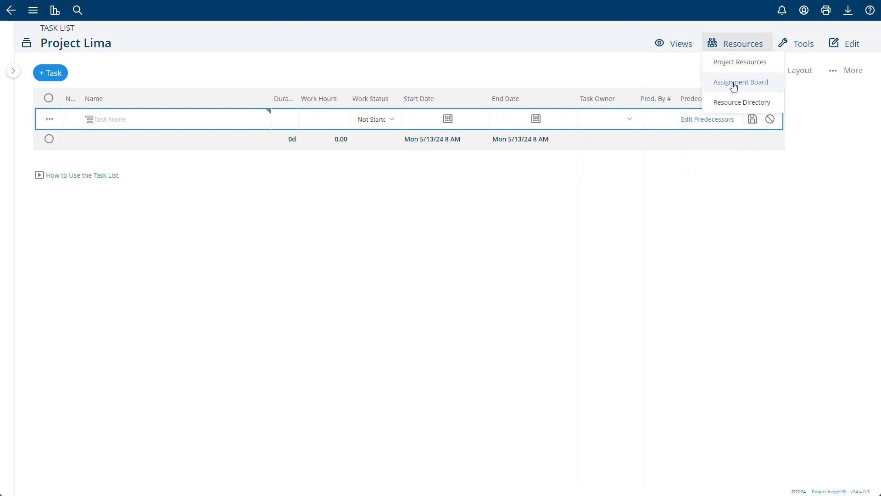
click(691, 46)
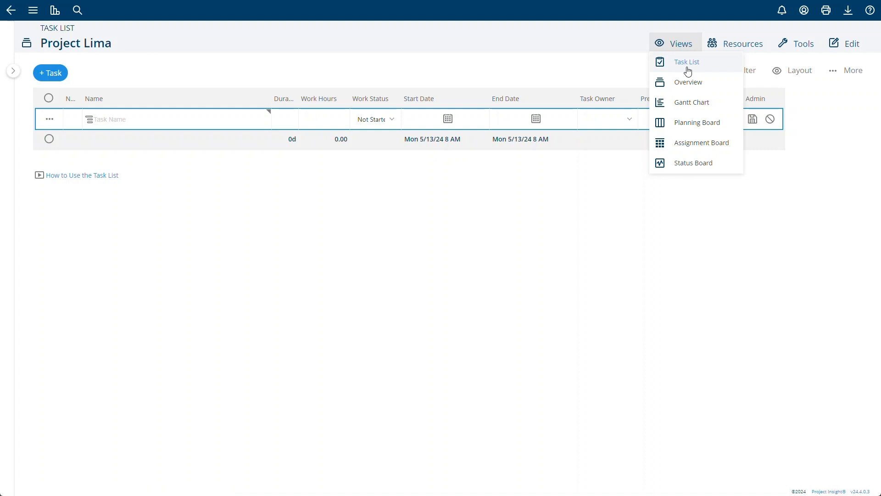
click(343, 298)
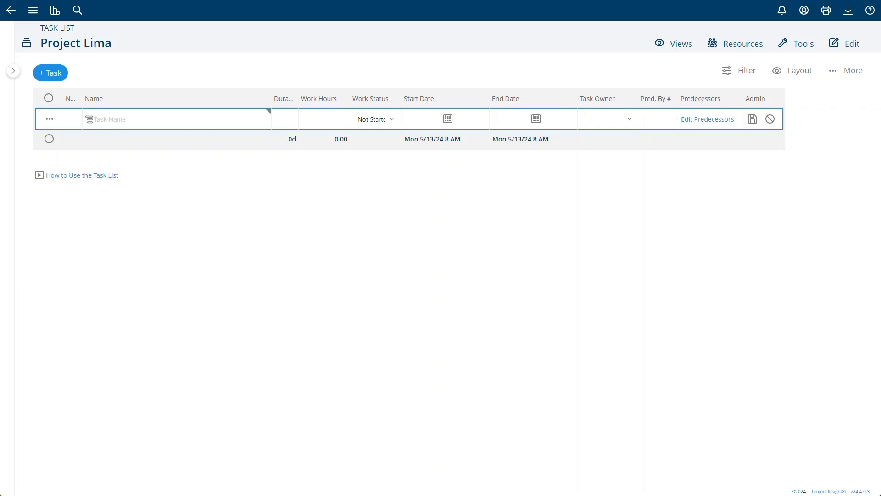
Fill in a new task named Kick Off Event with a duration of 5d and 20 work hours
click(51, 79)
click(123, 121)
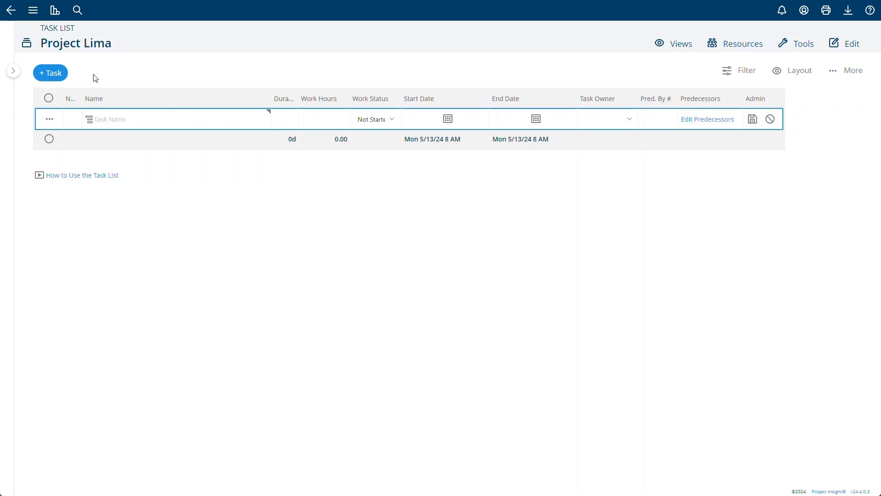
text(Kick Off Event)
key(Tab)
key(Tab)
text(20)
key(Tab)
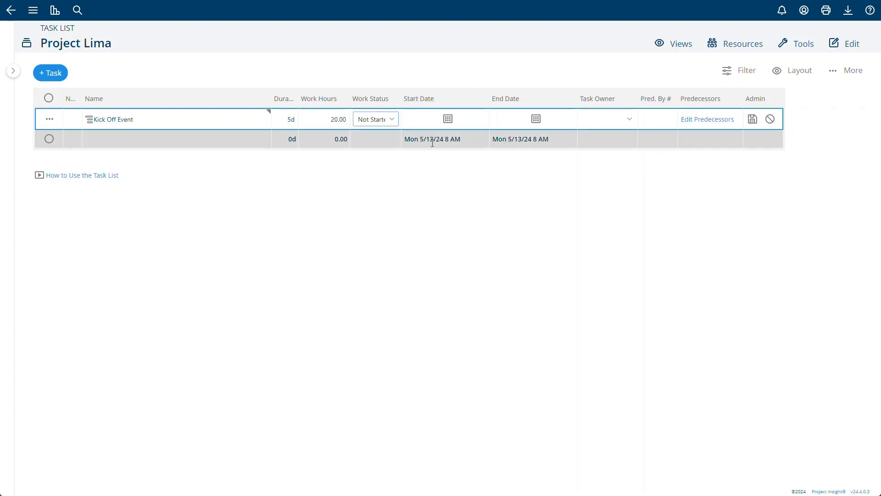
key(Tab)
key(Tab)
Assign the first listed person as the Kick Off Event's task owner and save the task
click(596, 128)
click(620, 123)
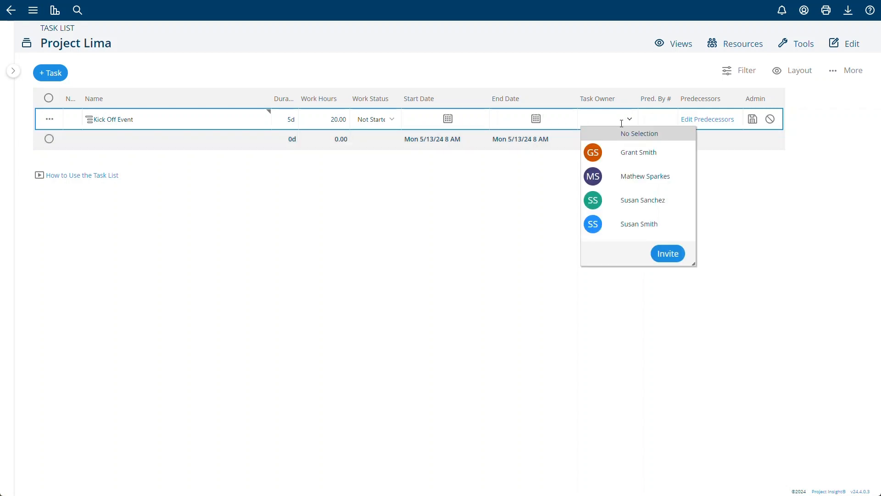
click(641, 157)
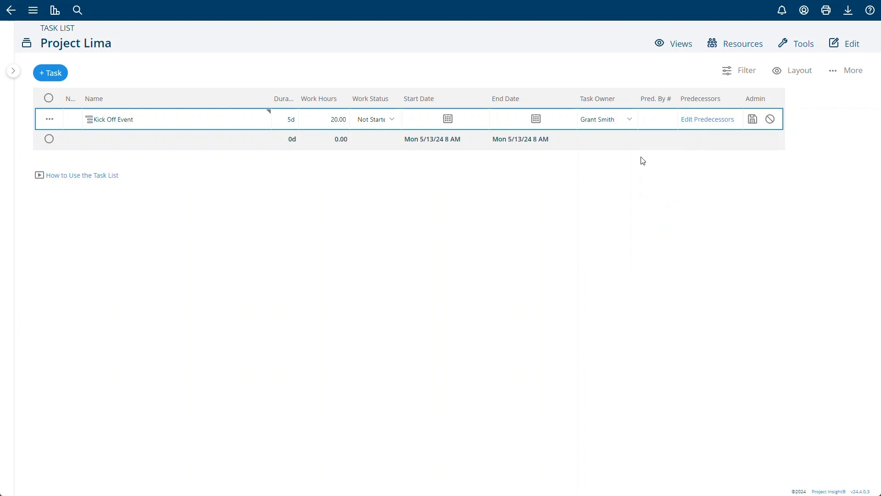
click(752, 119)
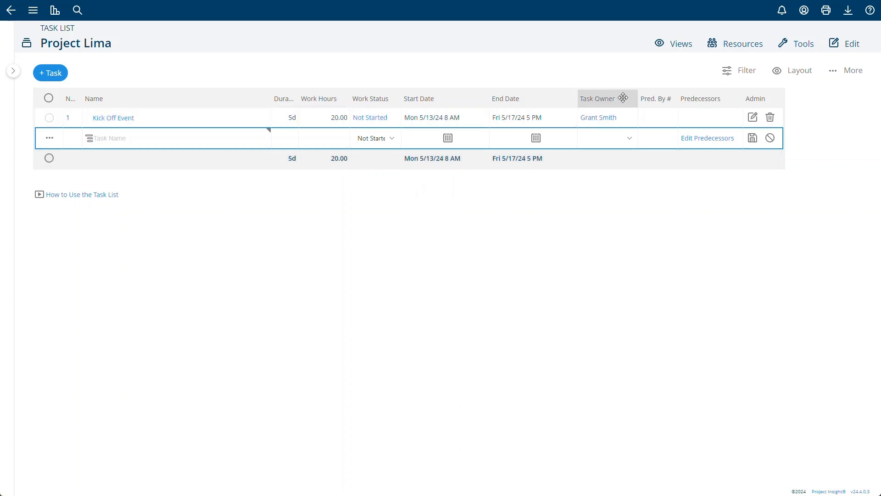
Insert the % Comp Checkbox and Checklist columns into the task list before the Task Owner column
right_click(622, 97)
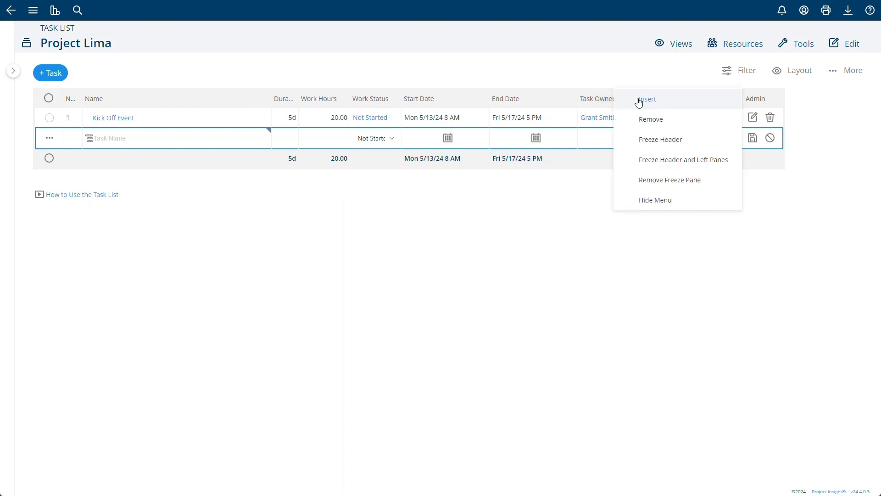
click(638, 100)
click(485, 130)
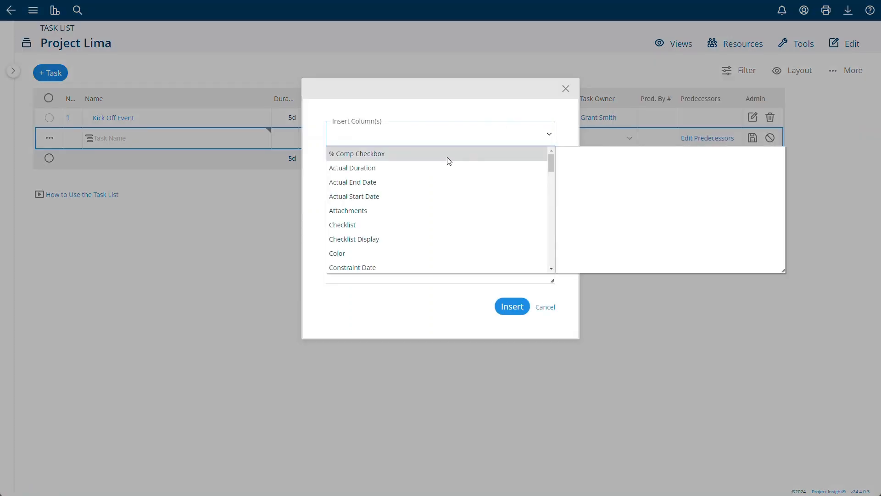
click(448, 157)
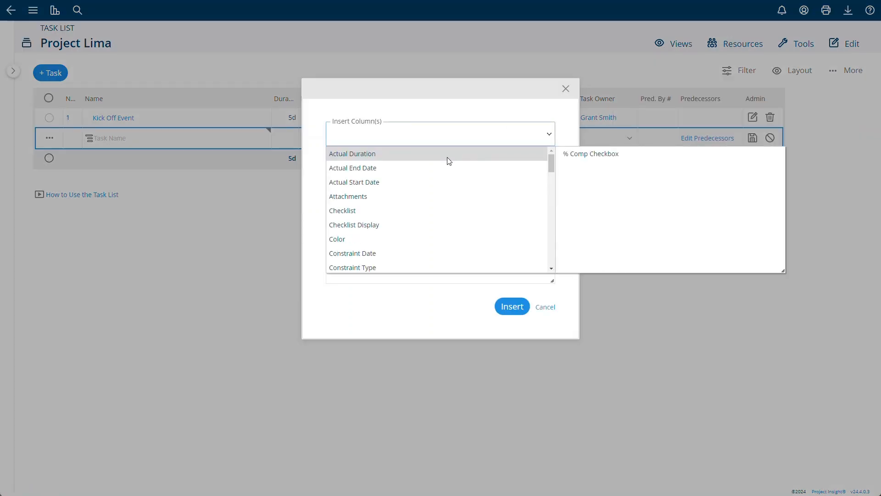
click(441, 212)
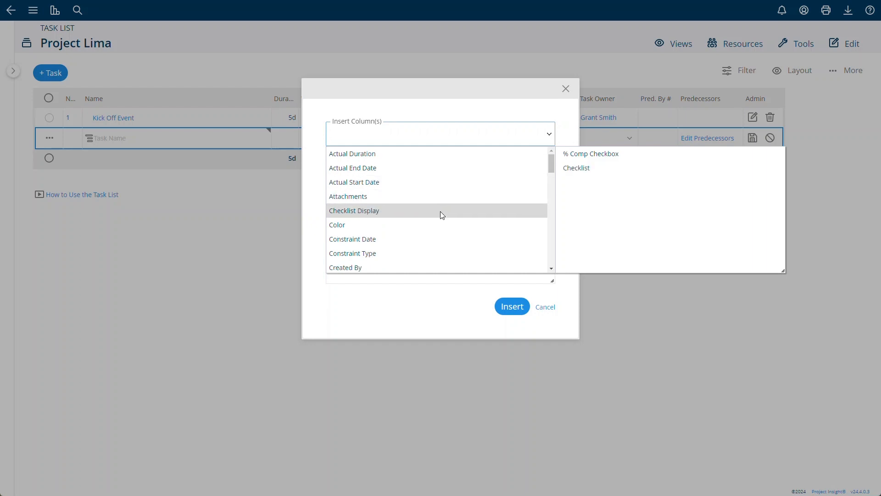
click(442, 225)
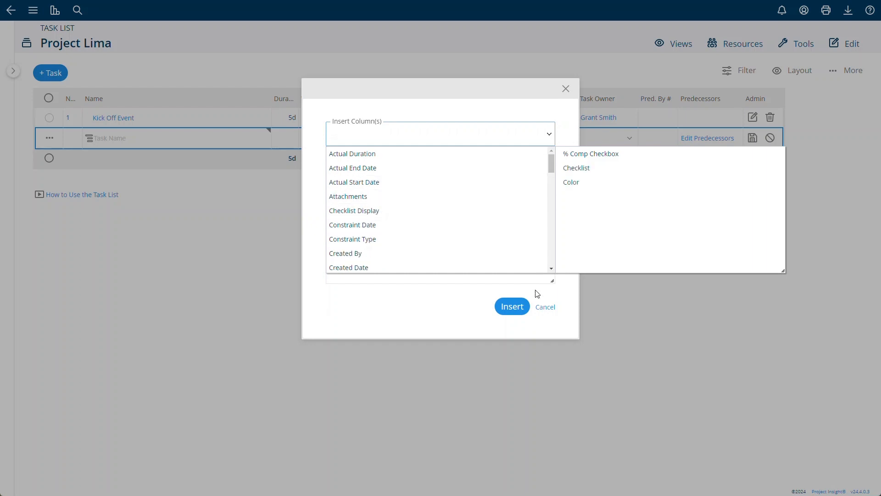
click(581, 185)
click(514, 308)
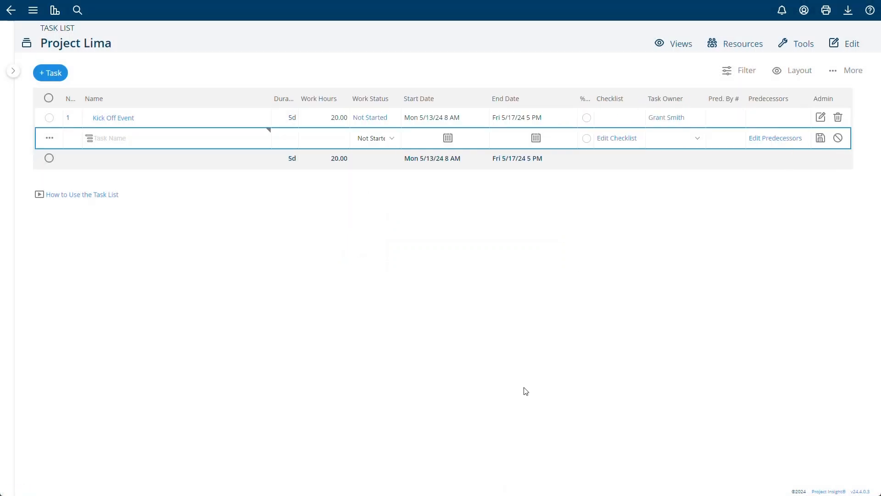
Restore the task list to the Default layout
click(796, 70)
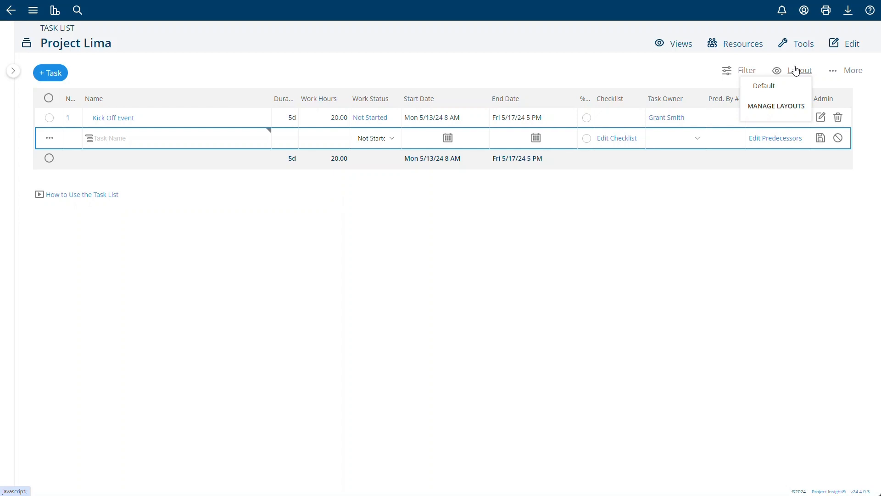
click(787, 87)
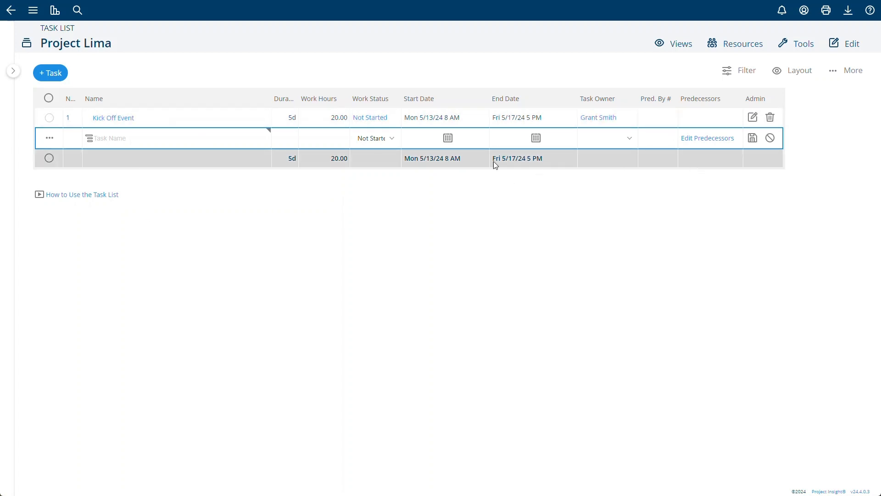
Add a summary task named Summary below Kick Off Event, and try collapsing and expanding it
click(89, 141)
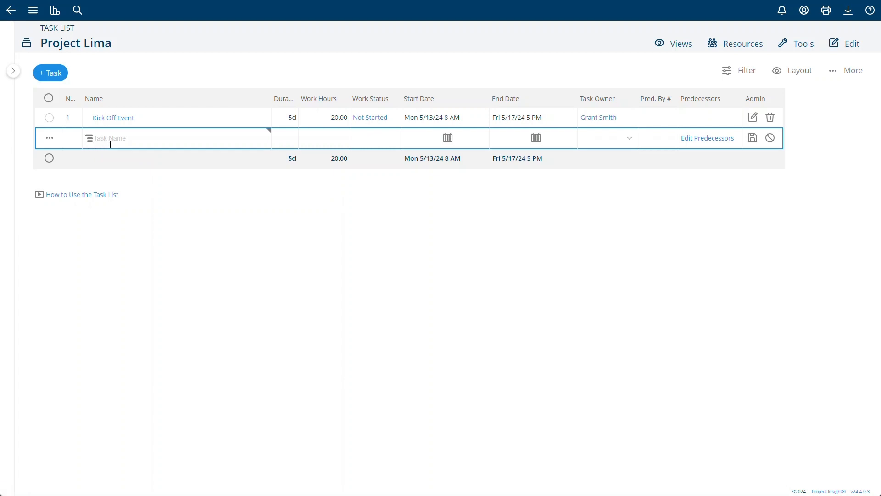
text(Summary)
key(Return)
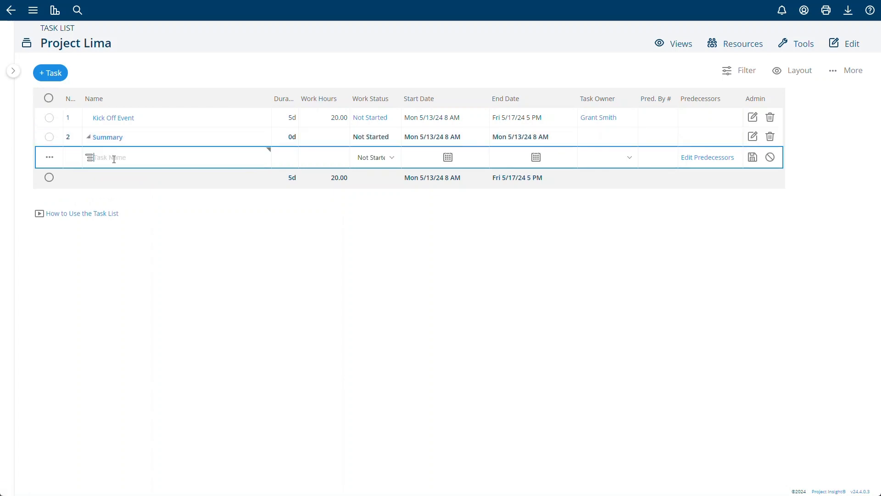
click(89, 140)
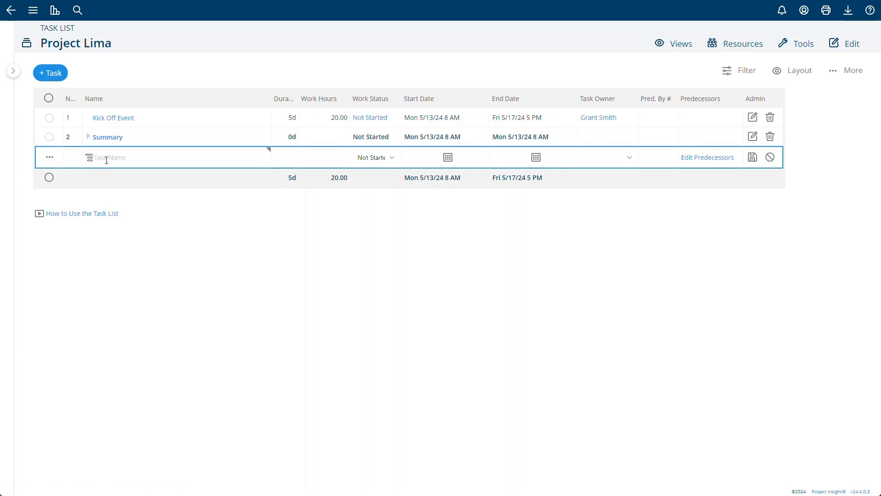
click(87, 139)
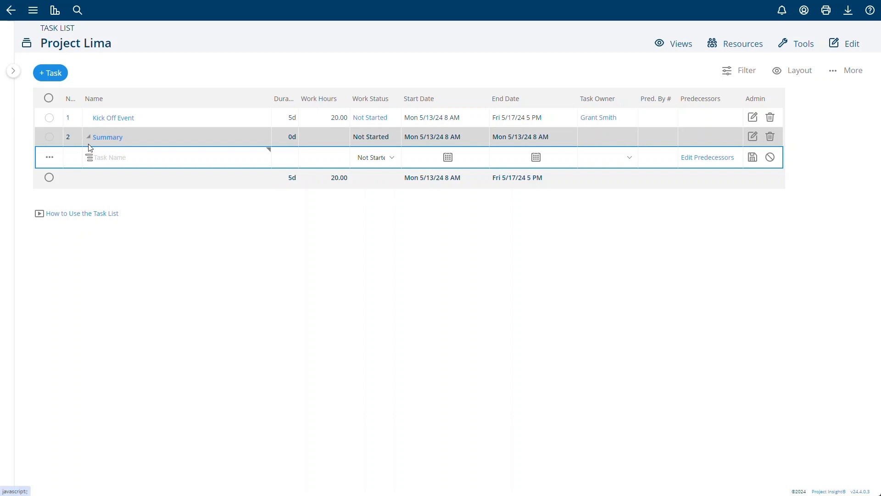
Add a child task named Children under the Summary task, and collapse and re-expand the group
click(109, 159)
text(Children)
key(Return)
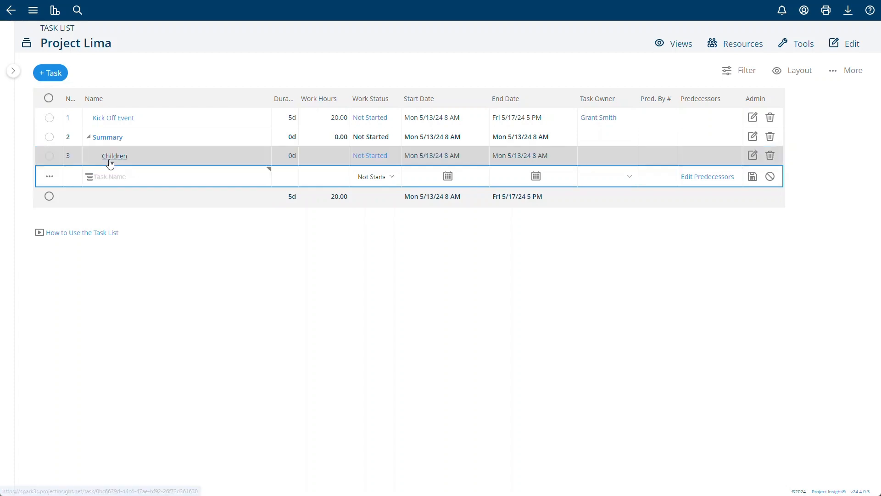
click(88, 138)
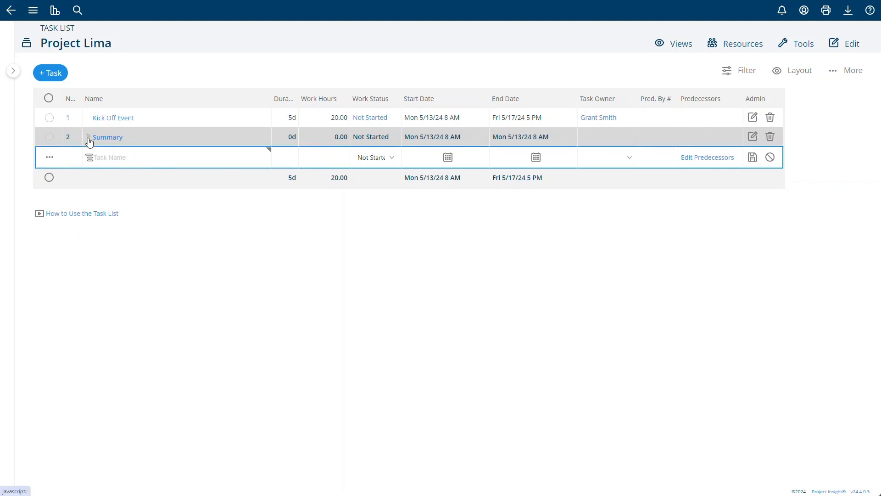
click(89, 137)
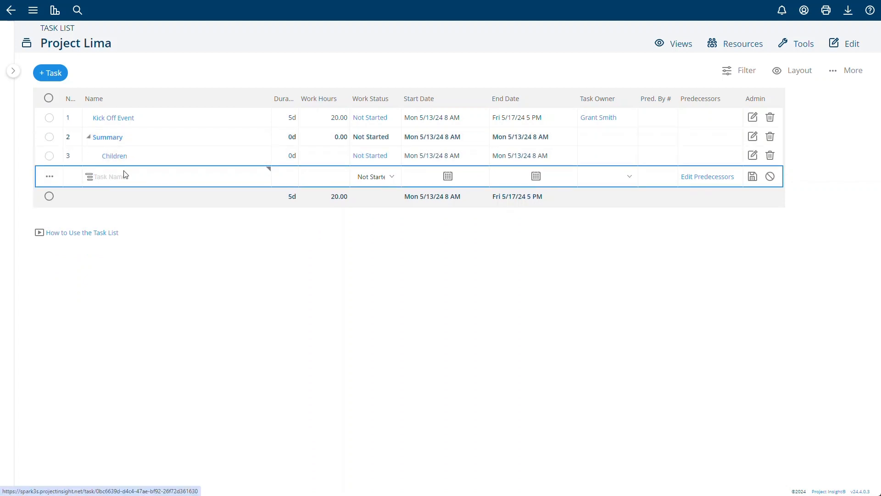
Add a summary task named Child Summary under Summary, with a child task named Child Child beneath it
click(90, 178)
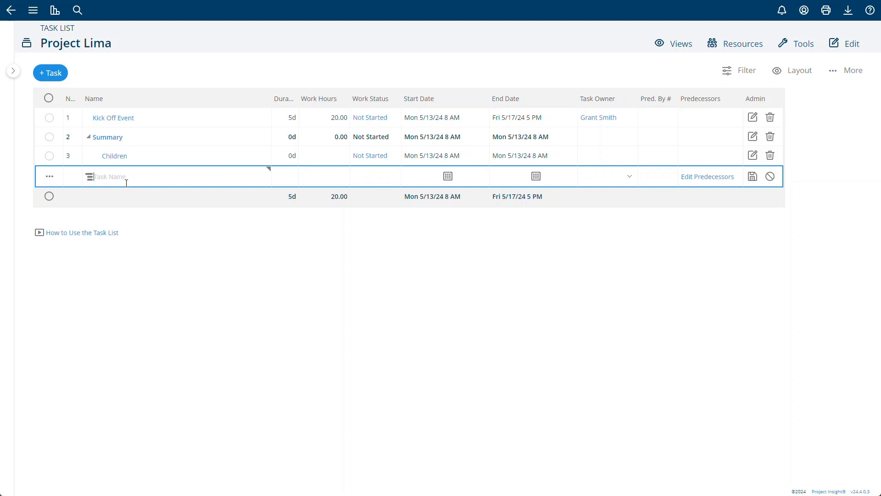
text(Child Summary)
key(Return)
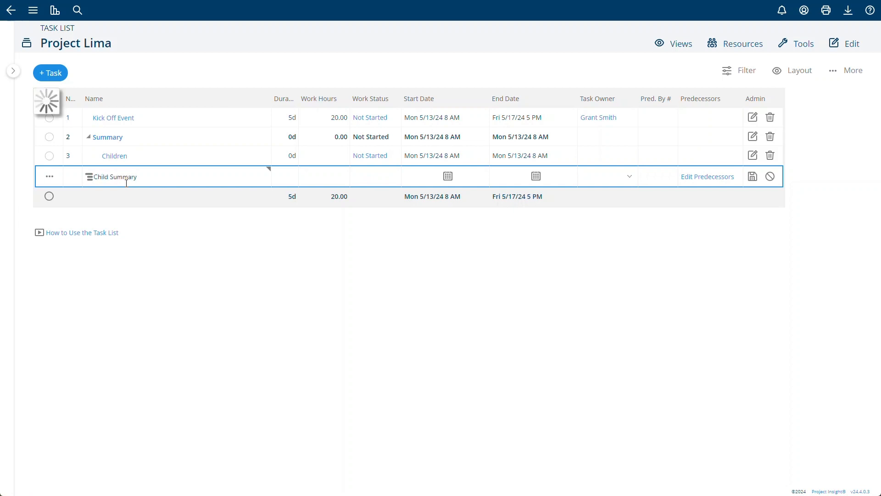
text(child C)
key(Return)
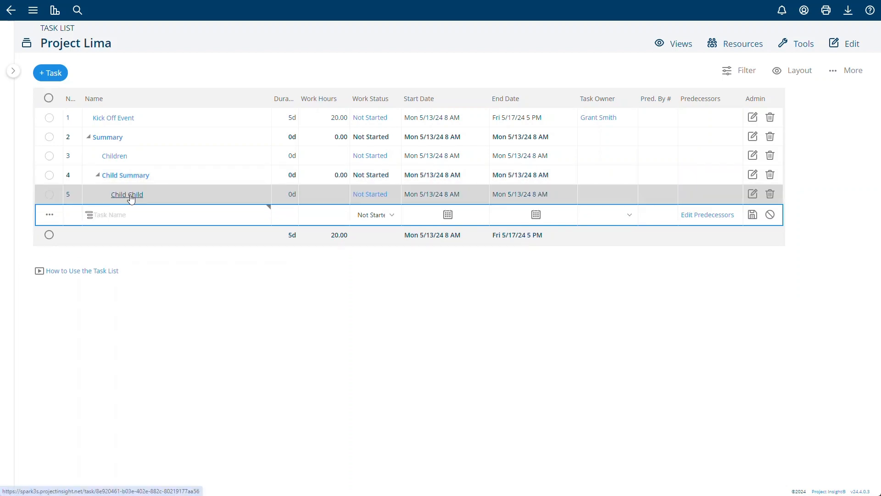
Try collapsing and re-expanding the Child Summary and Summary groups
click(97, 175)
click(88, 137)
click(88, 137)
click(98, 175)
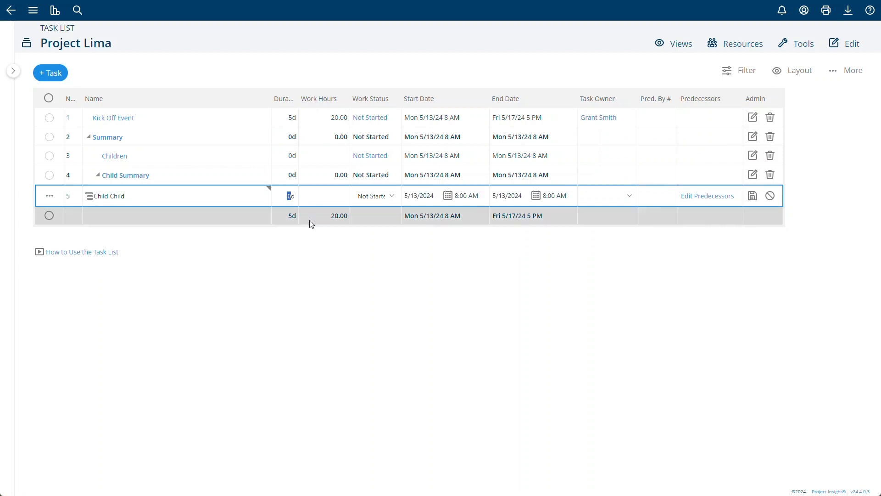
Set the Child Child task's duration to 10 days and its work hours to 40, and save it
text(10)
click(331, 197)
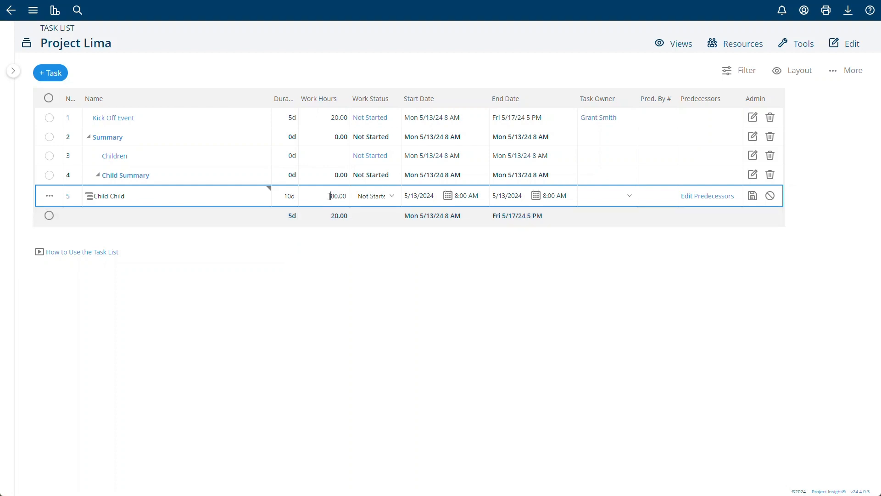
double_click(333, 196)
key(Return)
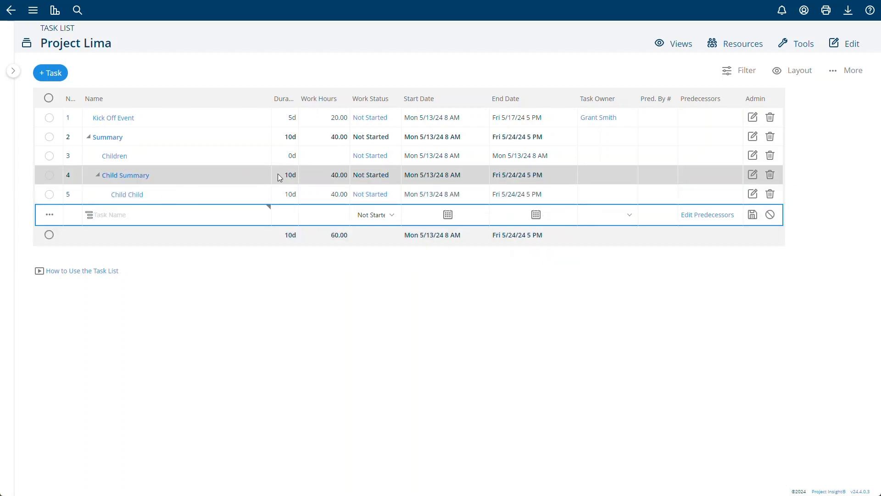
Set the Children task's duration to 20 days, and collapse and re-expand the Summary group
click(287, 159)
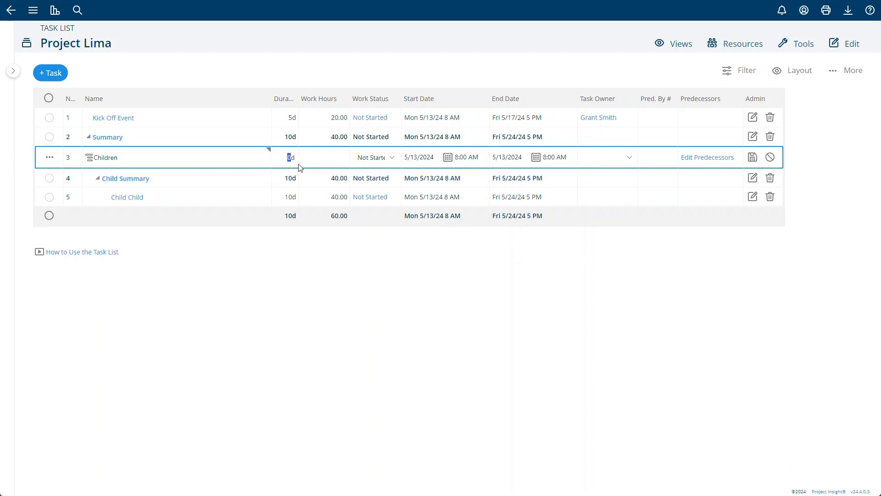
click(323, 160)
drag(326, 160, 334, 160)
key(Return)
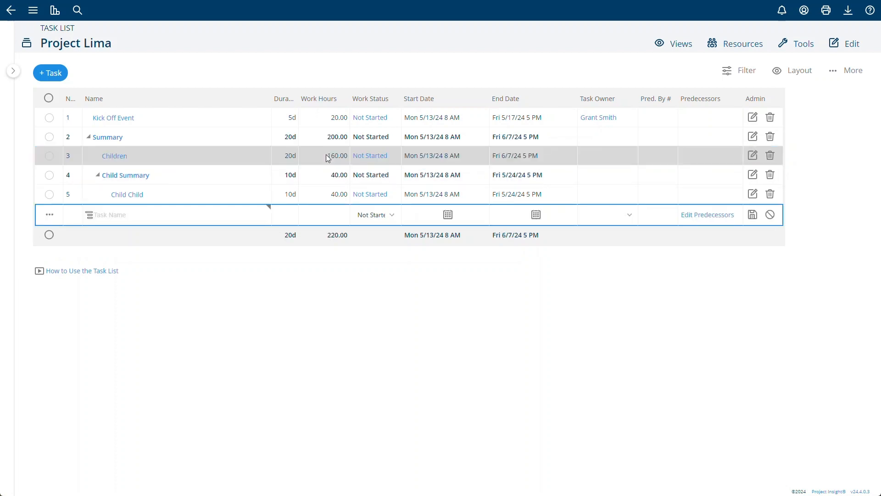
click(89, 137)
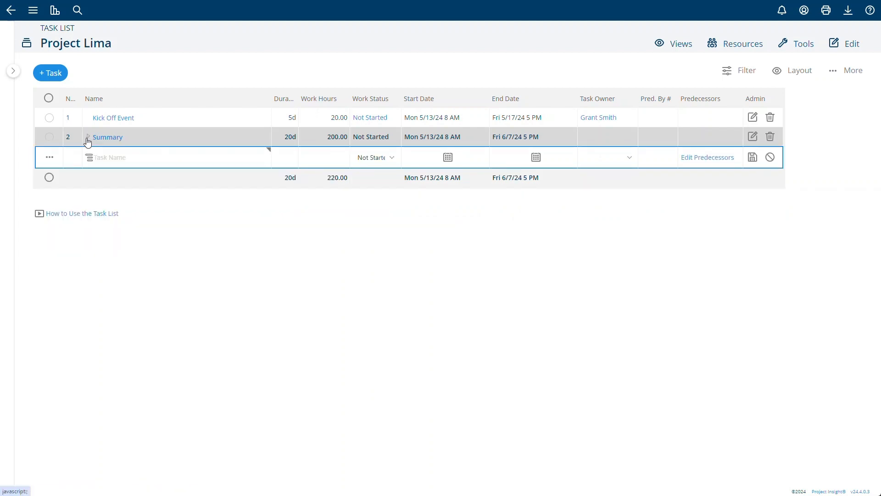
click(89, 137)
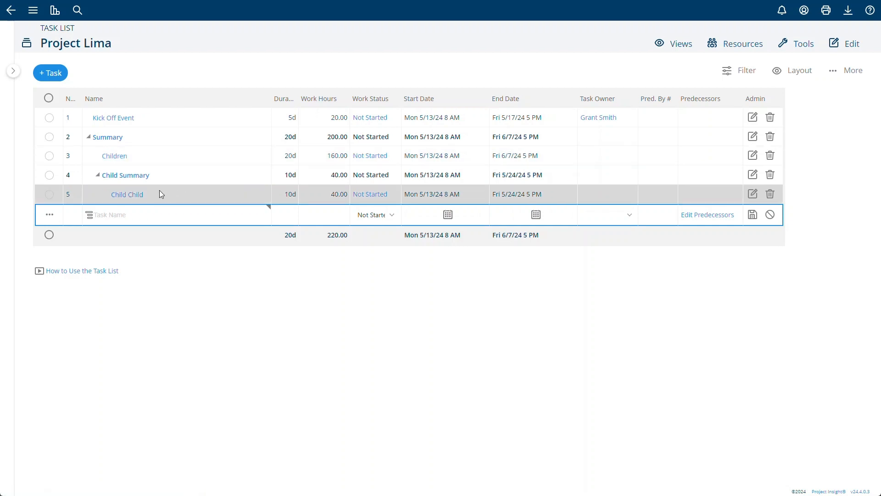
Make task 3, Children, the predecessor of the Child Child task
click(656, 199)
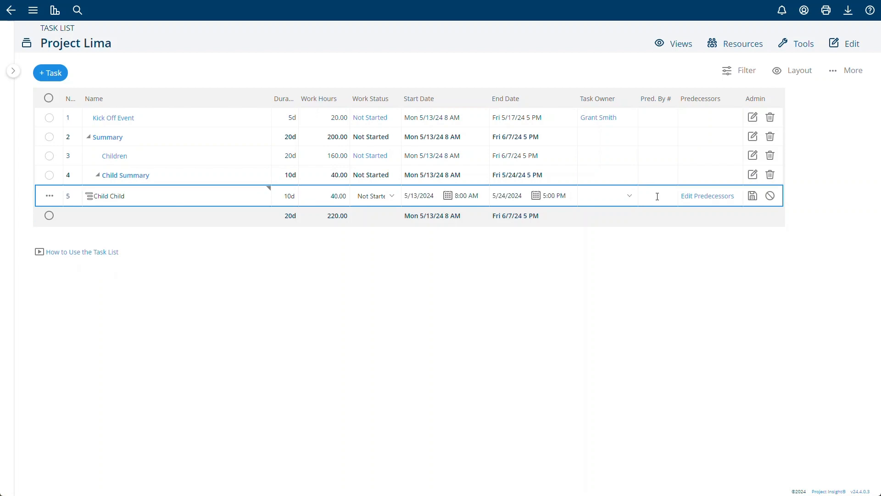
text(3)
key(Return)
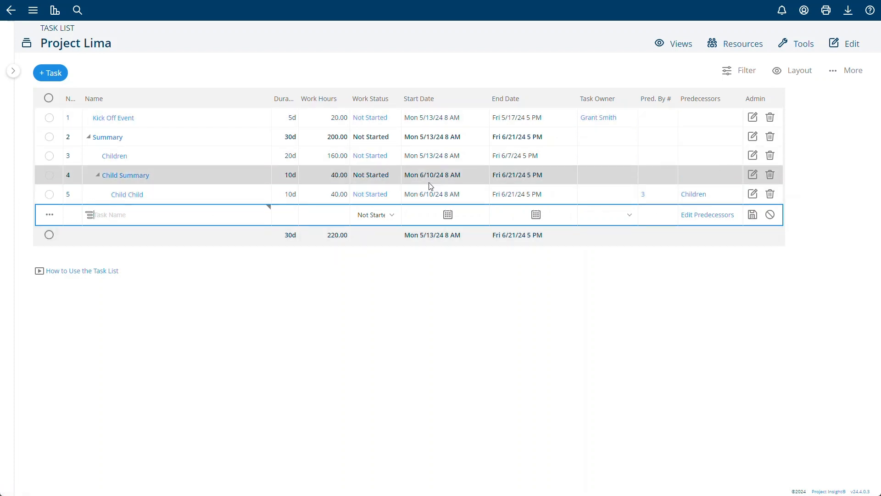
key(ctrl)
key(ctrl)
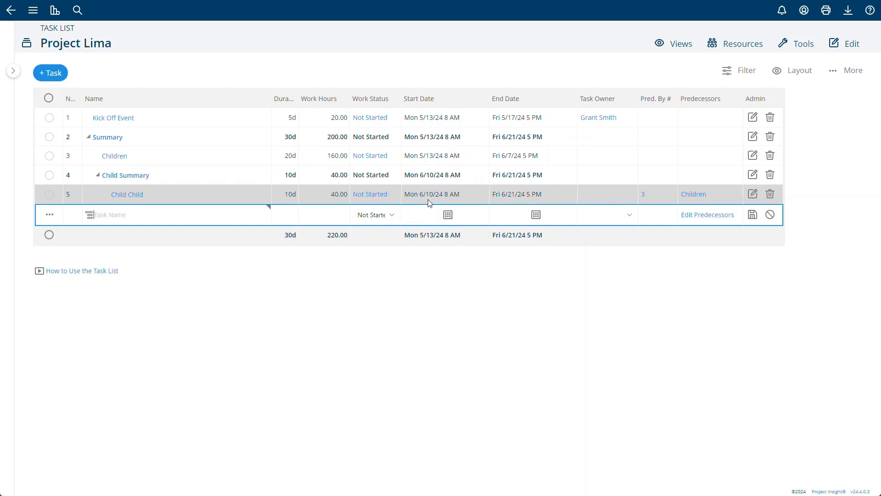
key(ctrl)
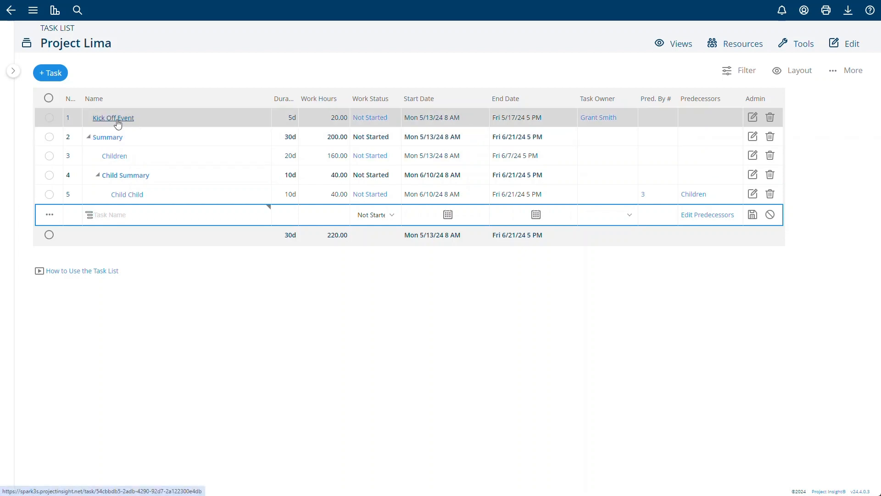
Make task 1, Kick Off Event, the predecessor of the Children task, and collapse the Child Summary and Summary groups
click(647, 156)
text(1)
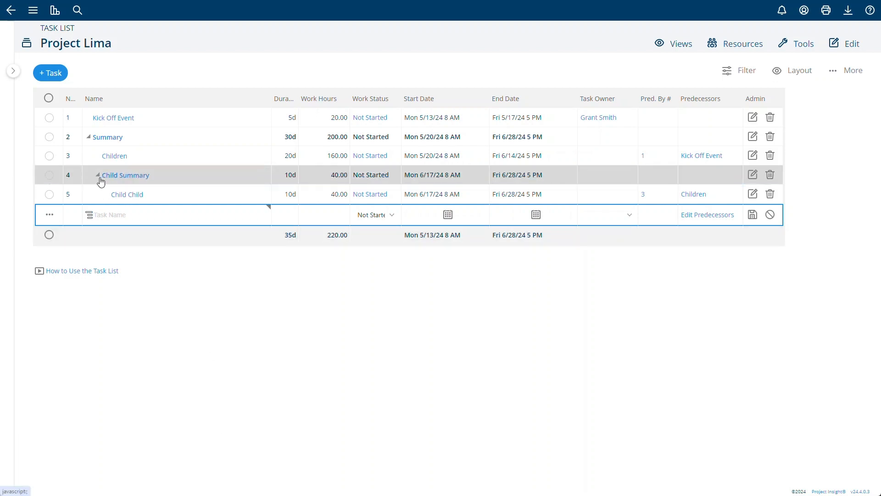
click(98, 176)
click(89, 136)
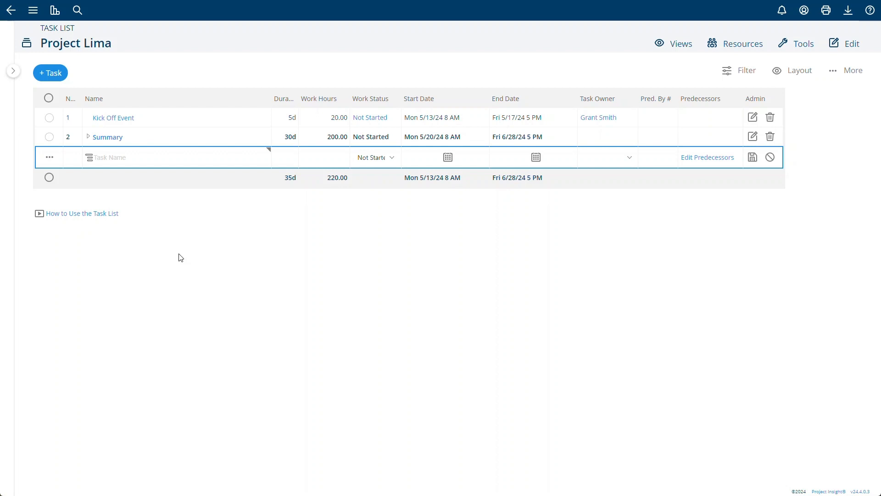
Add the tasks from Project Template to the project as one copy, without selecting a summary task to add them to
click(44, 75)
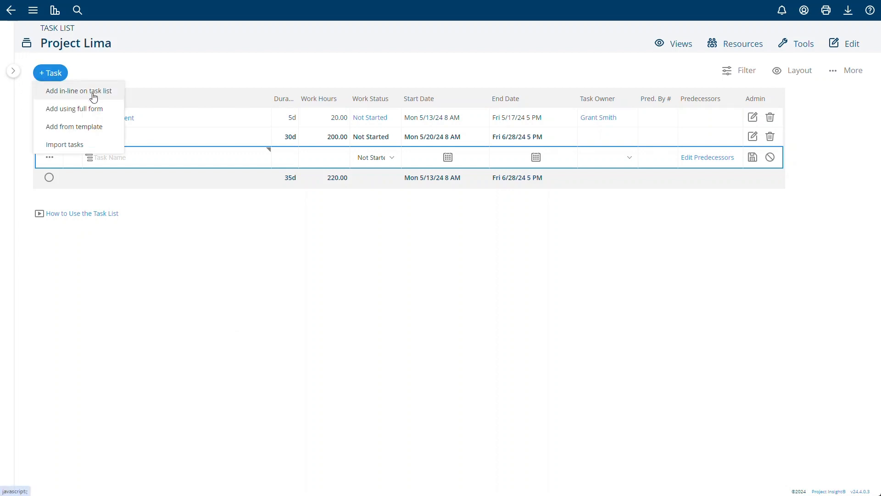
click(64, 131)
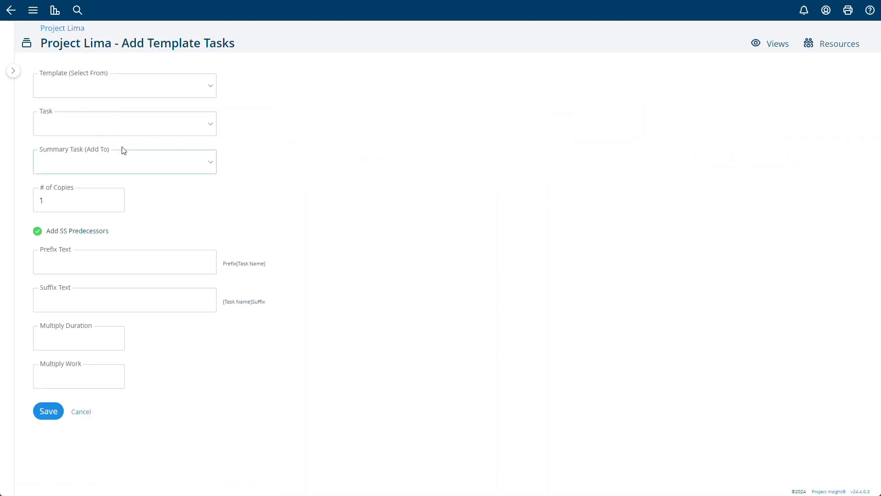
click(122, 89)
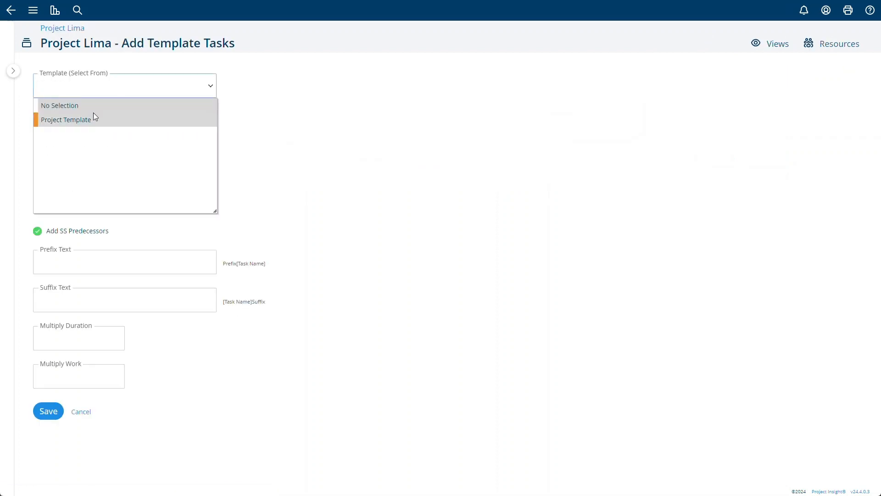
click(58, 123)
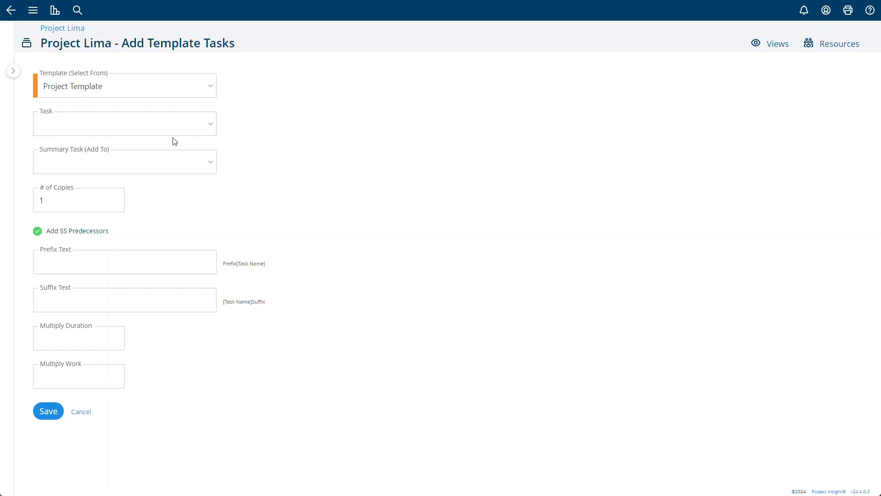
click(90, 160)
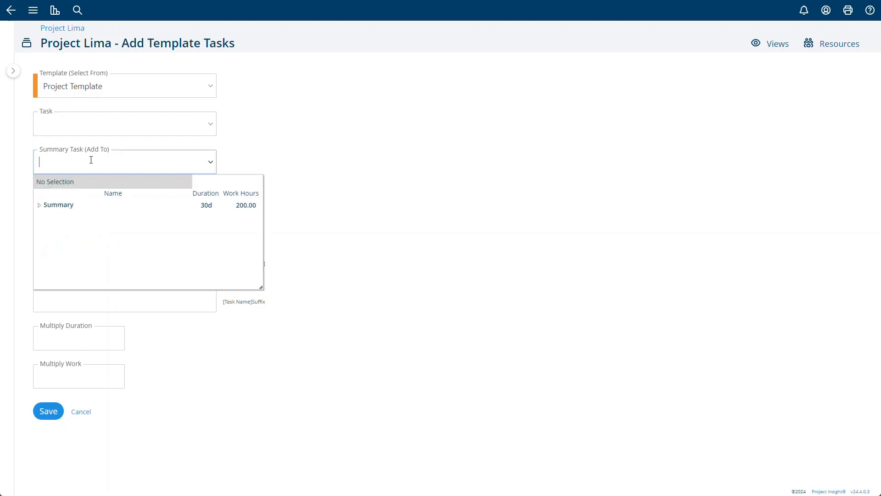
click(319, 145)
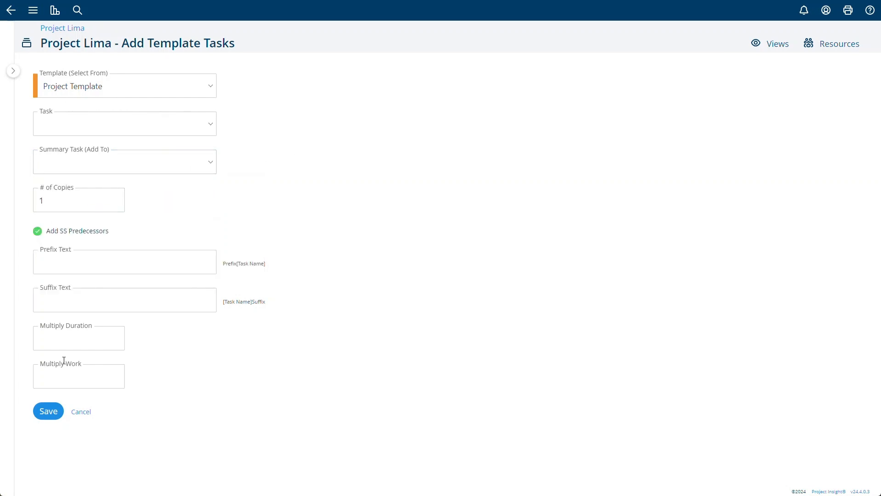
click(48, 411)
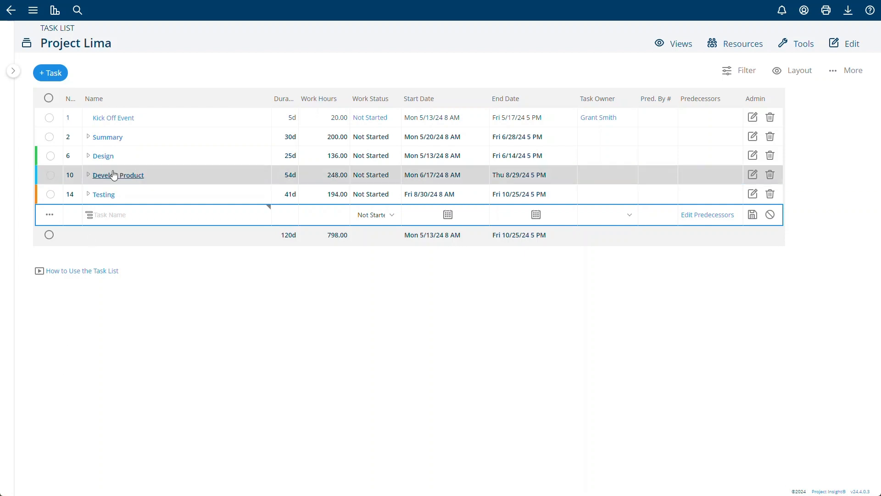
Expand the Design, Develop Product and Testing groups to review the tasks added from the template
click(88, 156)
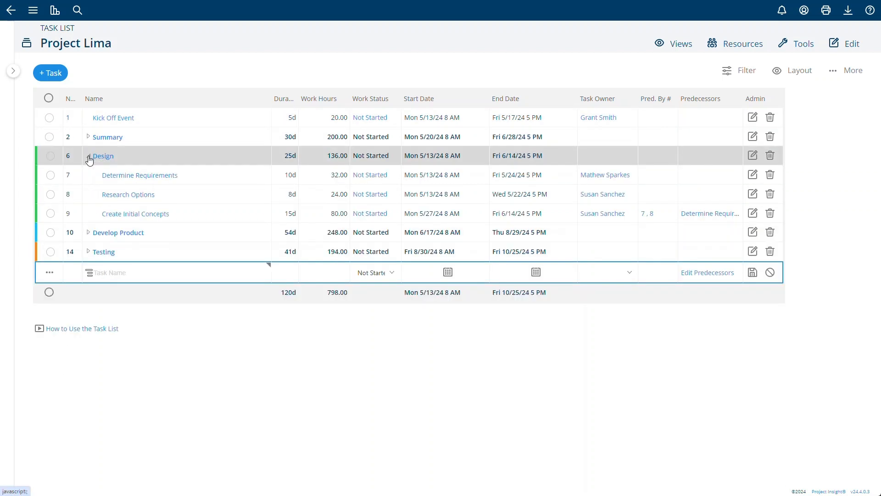
click(89, 157)
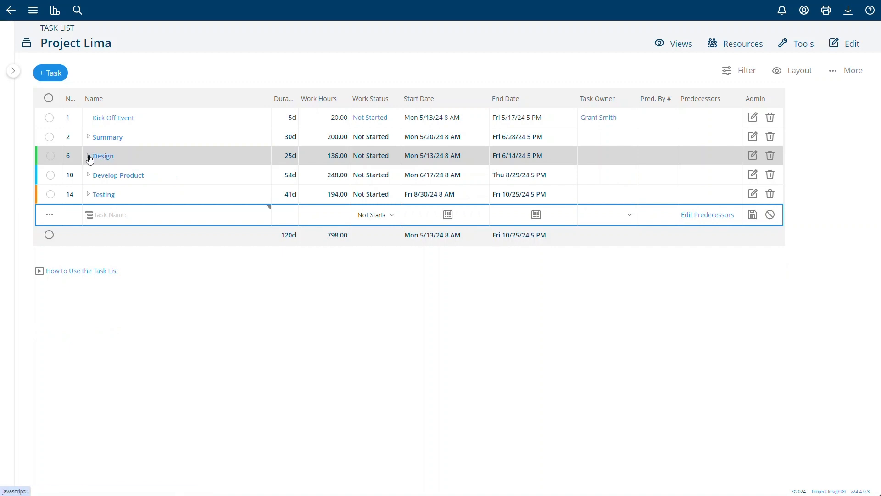
click(89, 157)
click(89, 232)
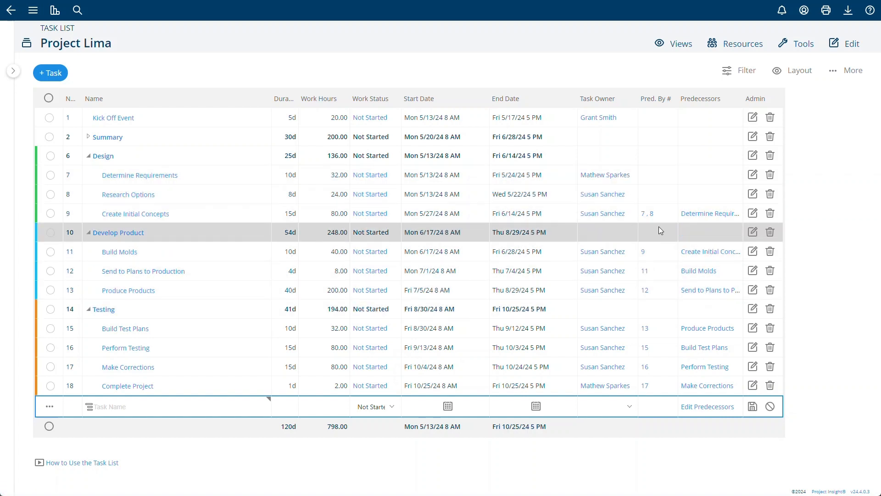
Change the owner of the Send to Plans to Production task to the last user in the owner choices and save it
click(604, 274)
click(629, 274)
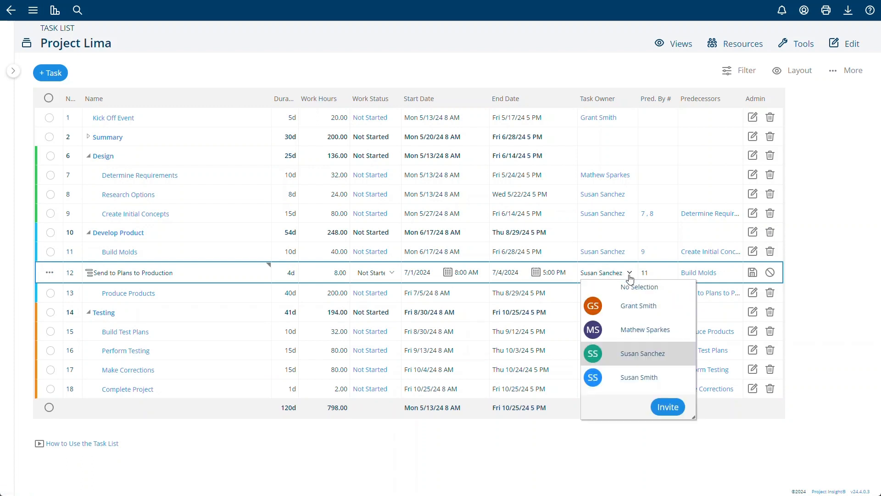
click(643, 377)
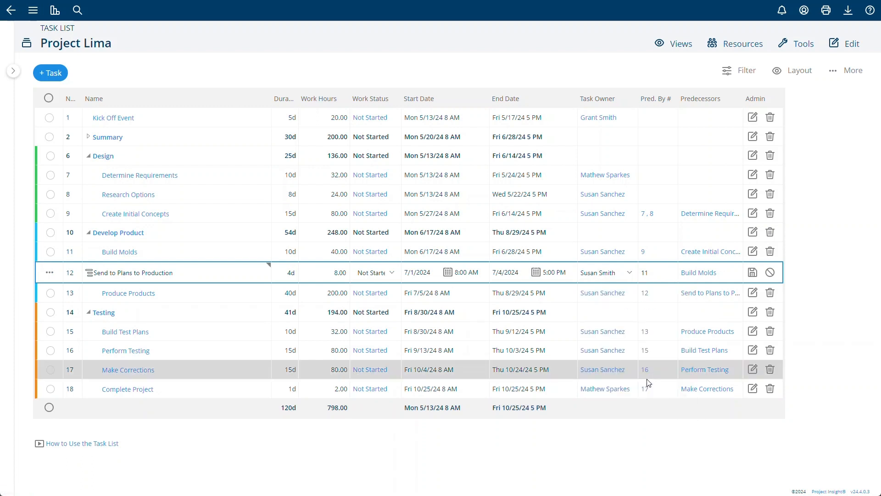
click(753, 273)
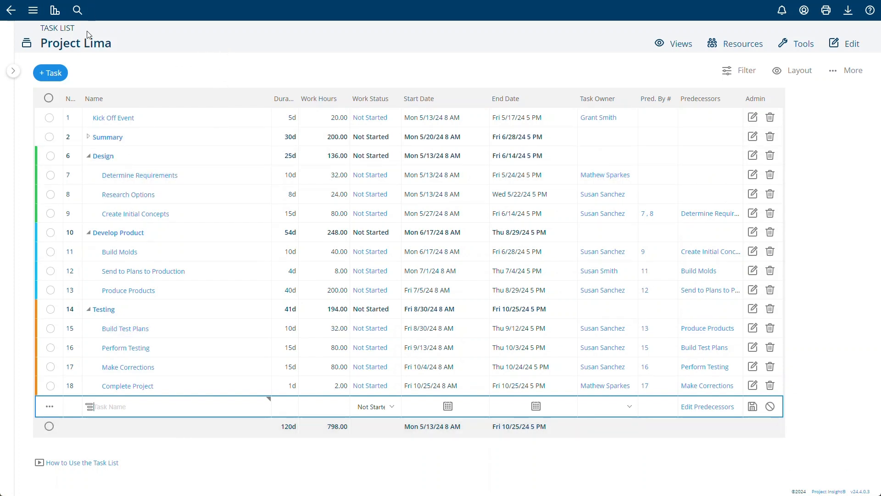
Open the task import from Microsoft Excel and look at its tutorial video and example import file
click(53, 74)
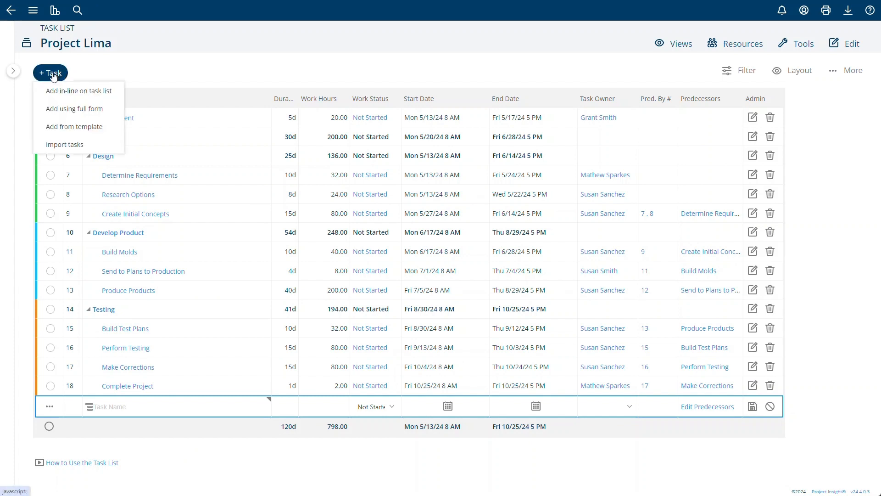
click(69, 148)
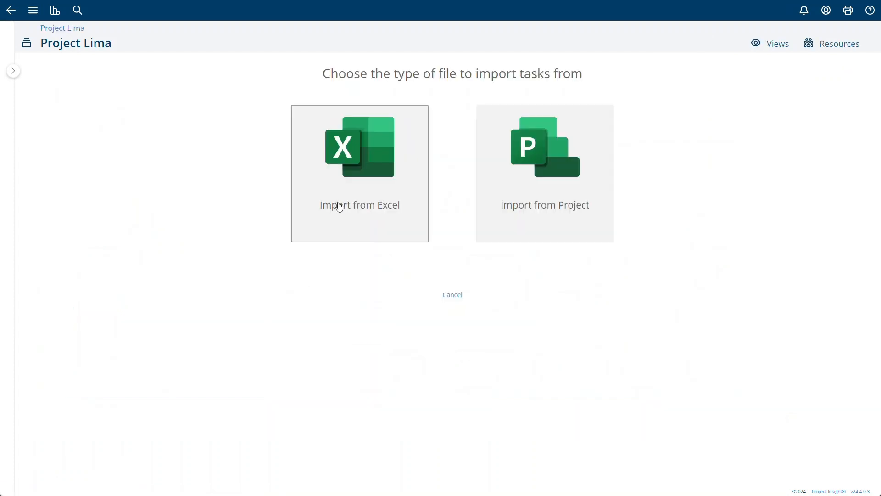
click(362, 219)
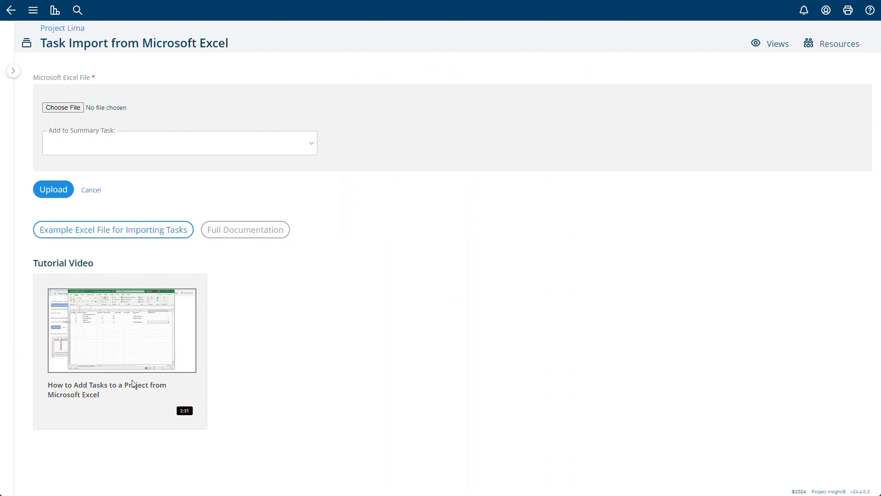
click(158, 357)
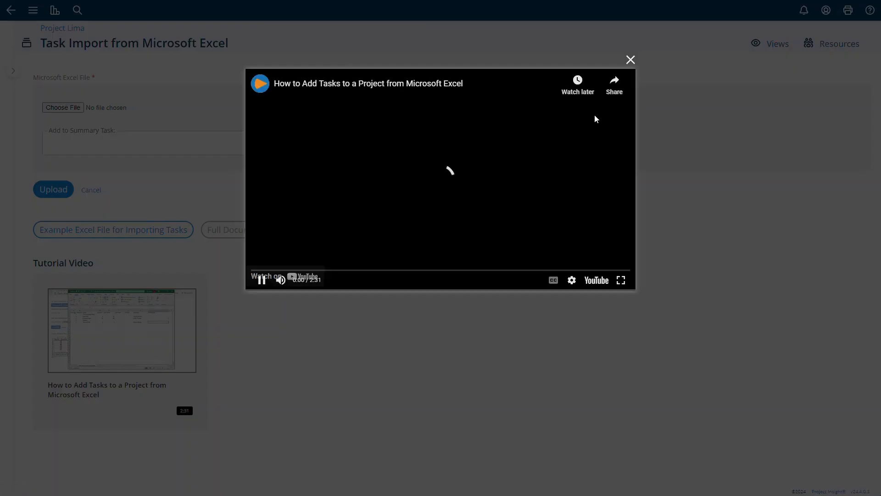
click(631, 60)
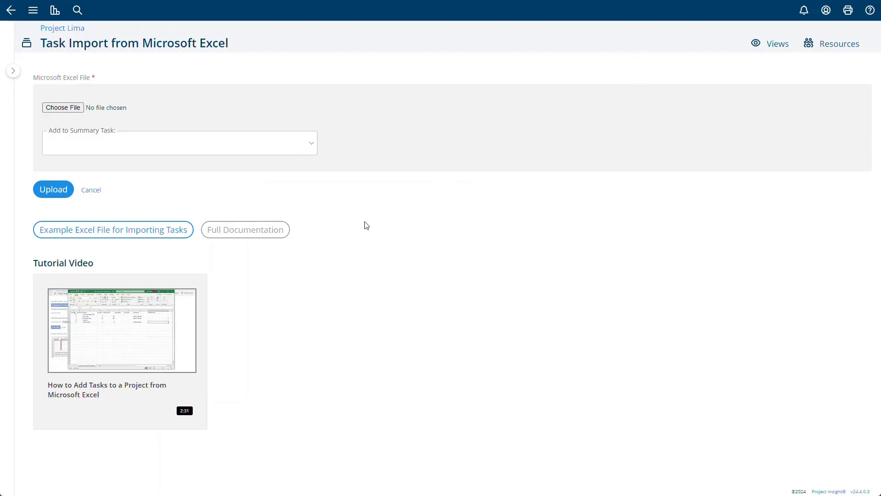
click(128, 239)
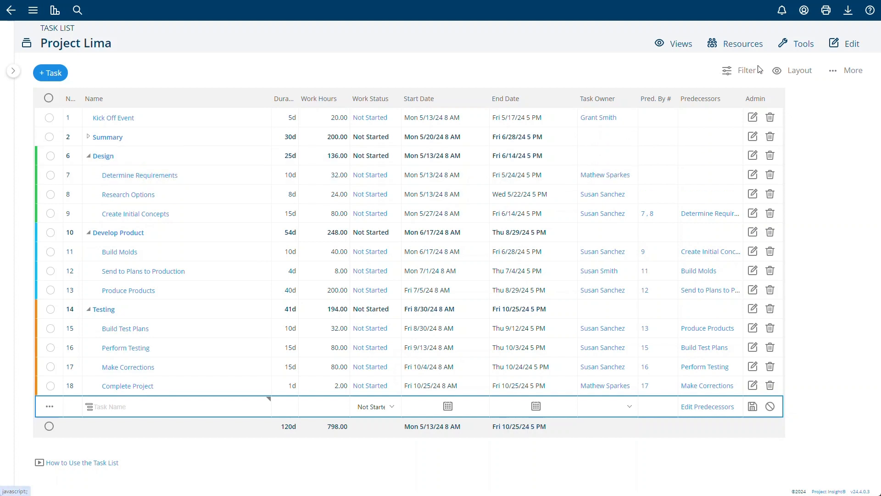
Switch the project to its Gantt chart view and expand all summary tasks
click(692, 45)
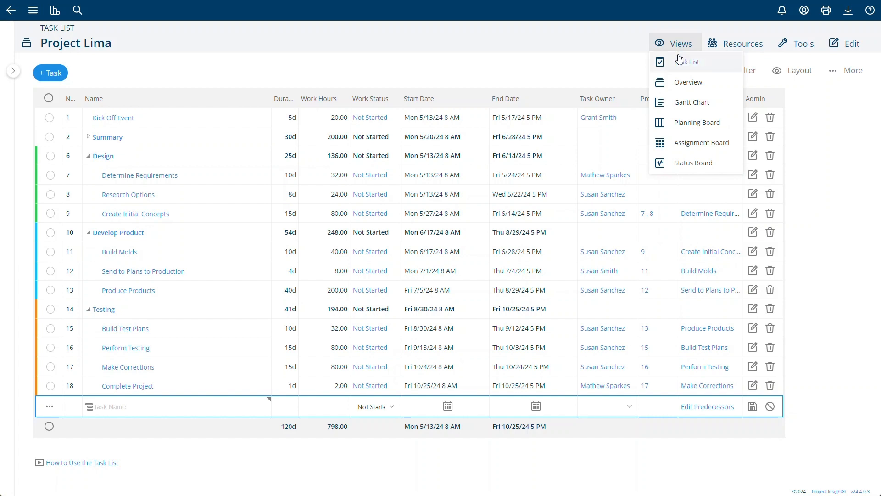
click(681, 104)
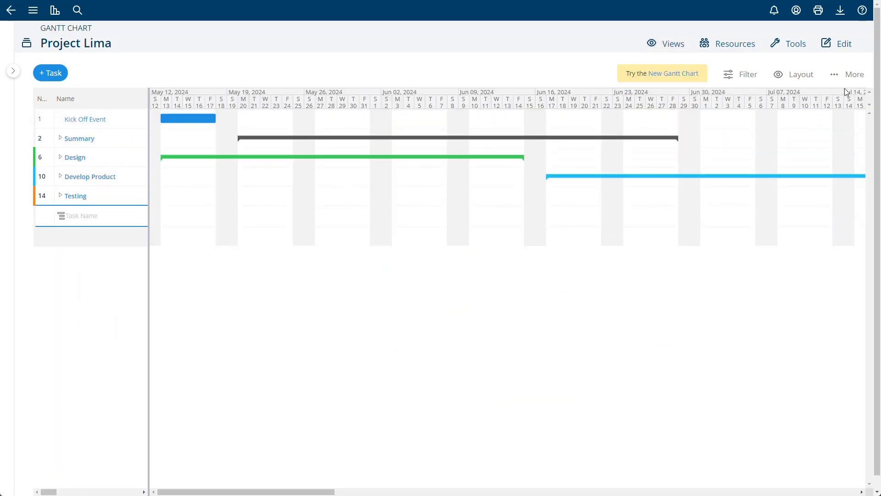
click(848, 74)
click(850, 107)
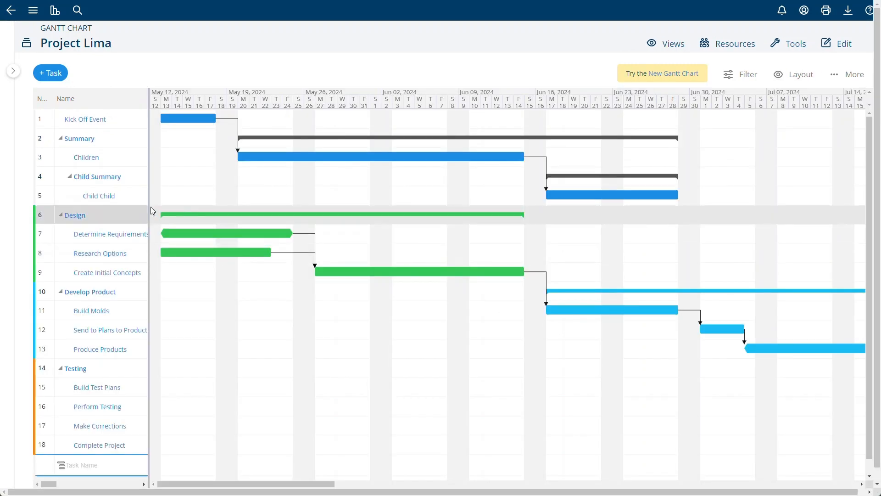
Reveal the task detail columns beside the Gantt chart and look at the option for inserting columns
drag(148, 205, 623, 223)
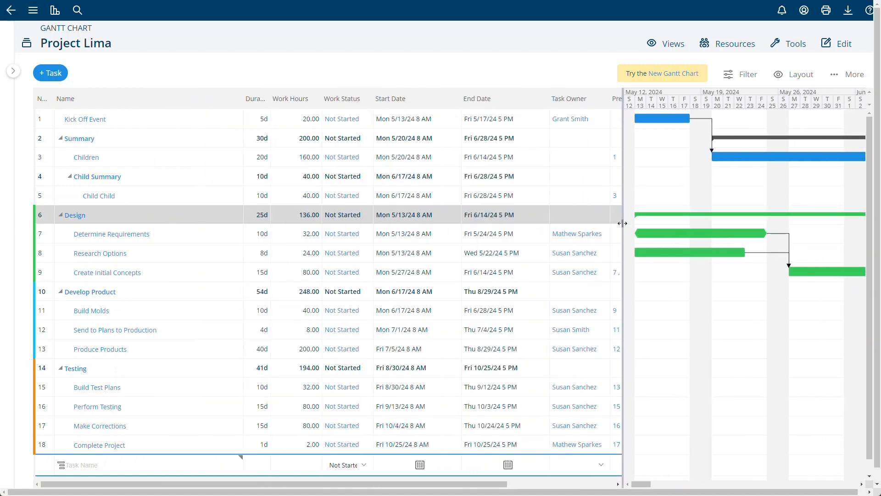
right_click(187, 98)
click(216, 110)
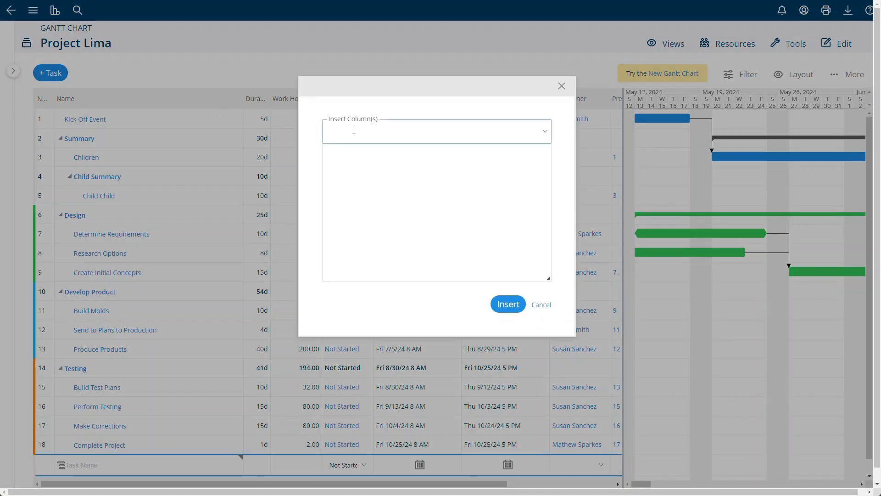
click(570, 83)
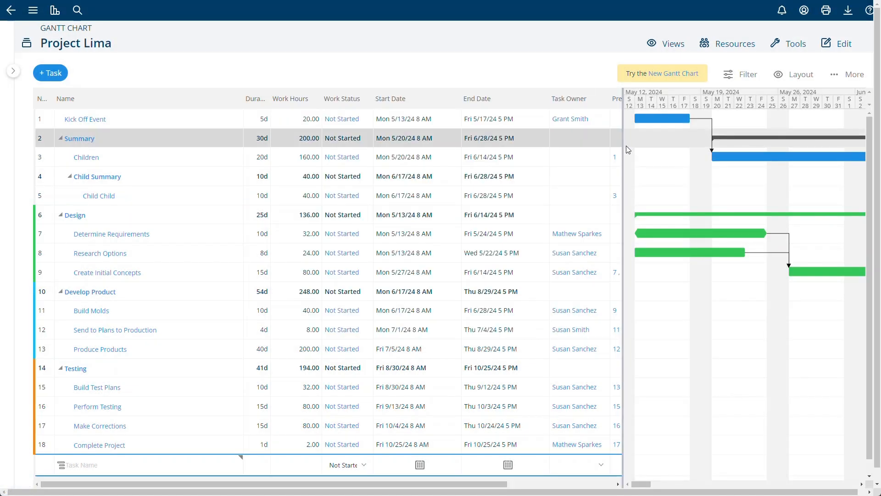
drag(626, 143, 237, 177)
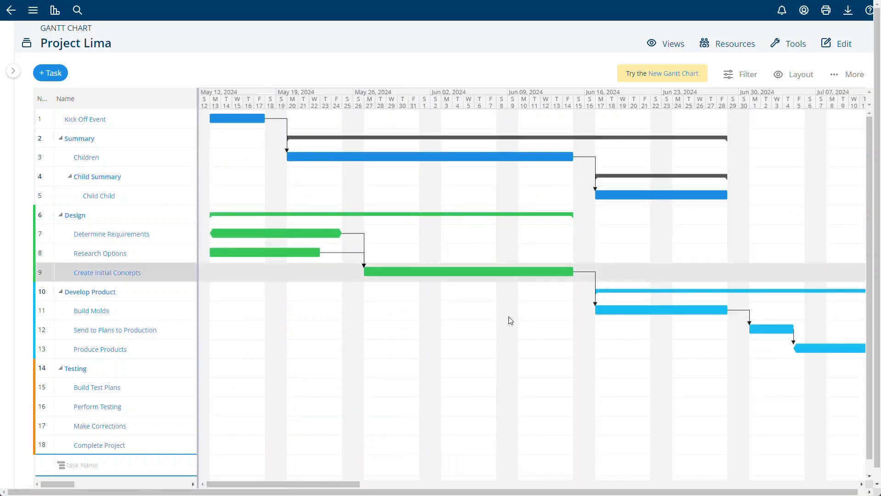
drag(349, 484, 305, 481)
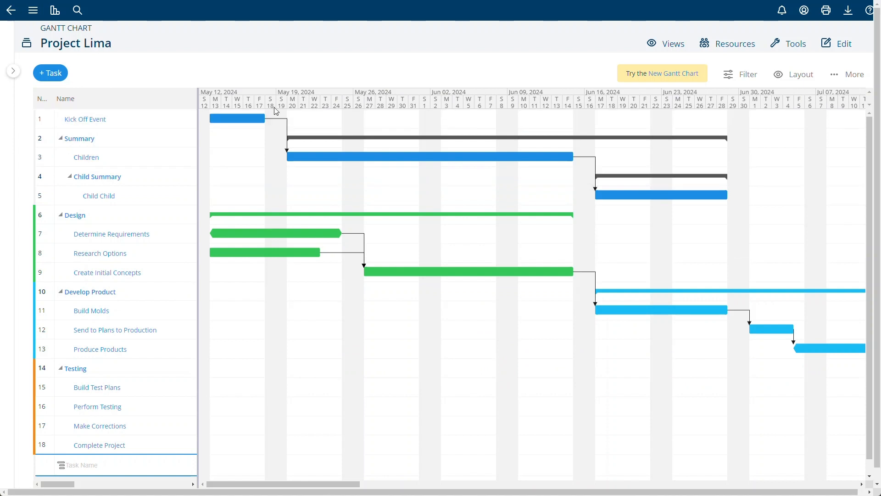
Change the Gantt chart's timescale to Month
right_click(408, 98)
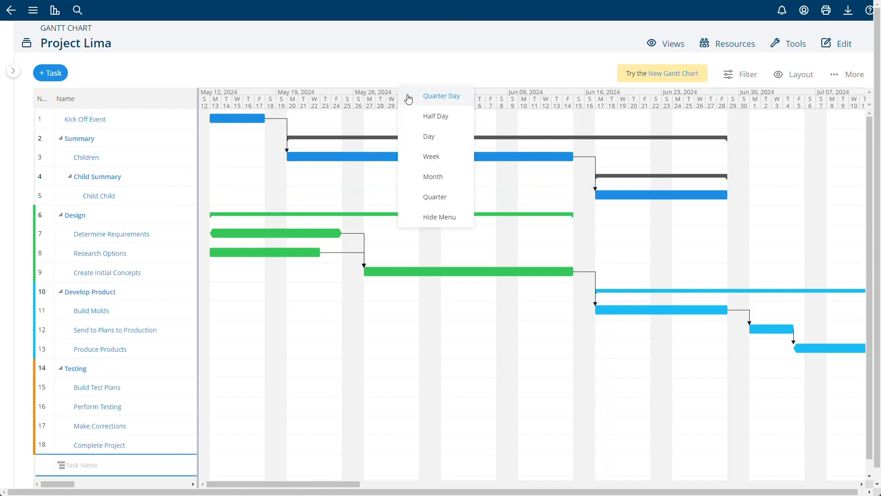
click(444, 183)
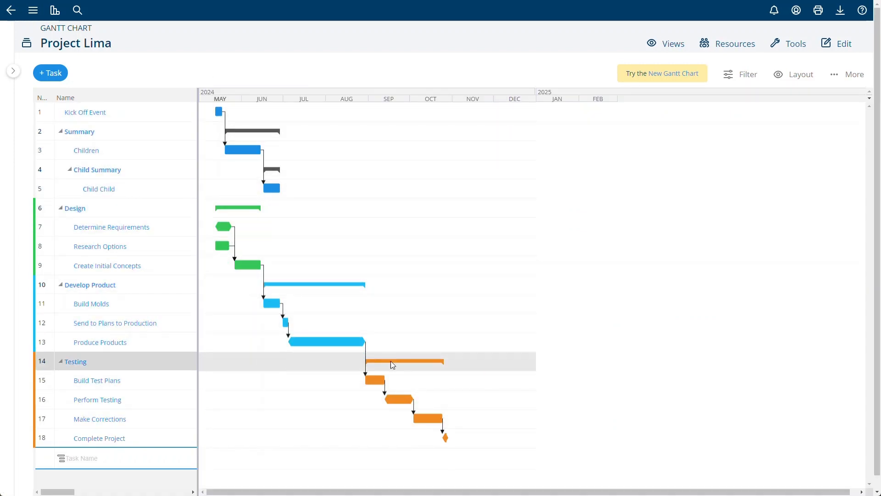
scroll(410, 397, down, 1)
scroll(411, 398, up, 1)
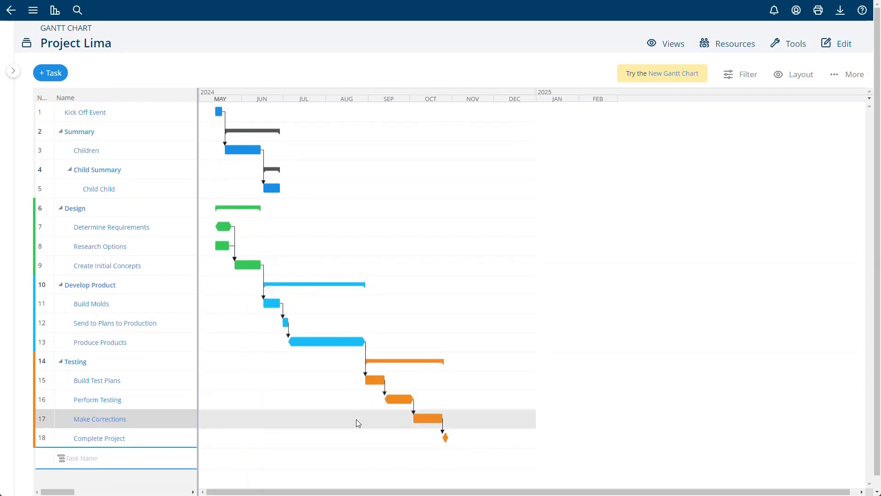
Resize the task columns to show durations and work hours, and shift the Produce Products bar to start on 10/1/2024
drag(198, 330, 637, 331)
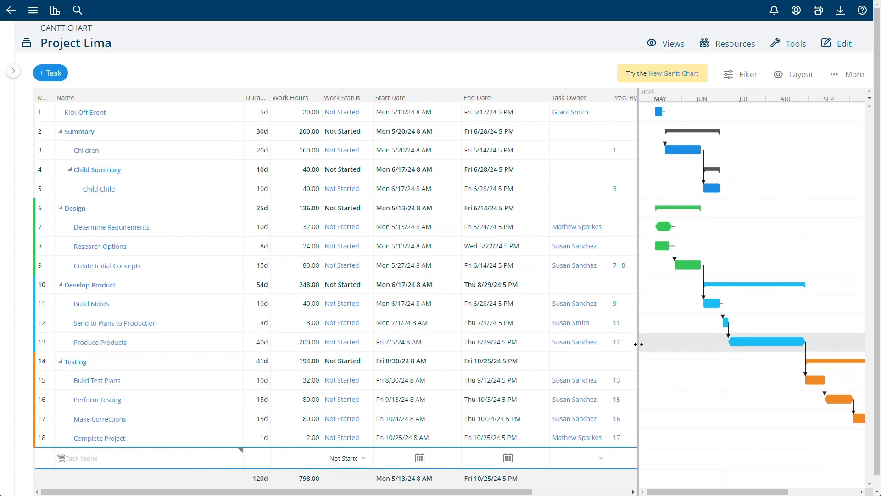
drag(637, 345, 315, 353)
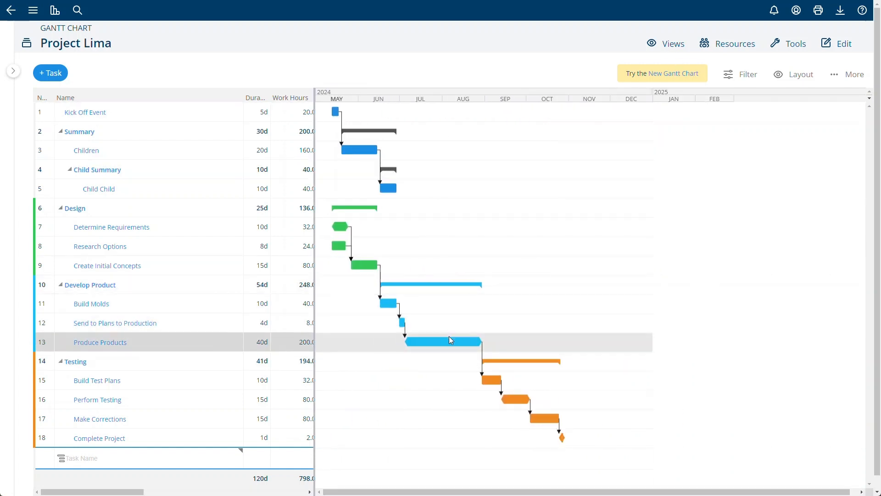
drag(448, 341, 570, 341)
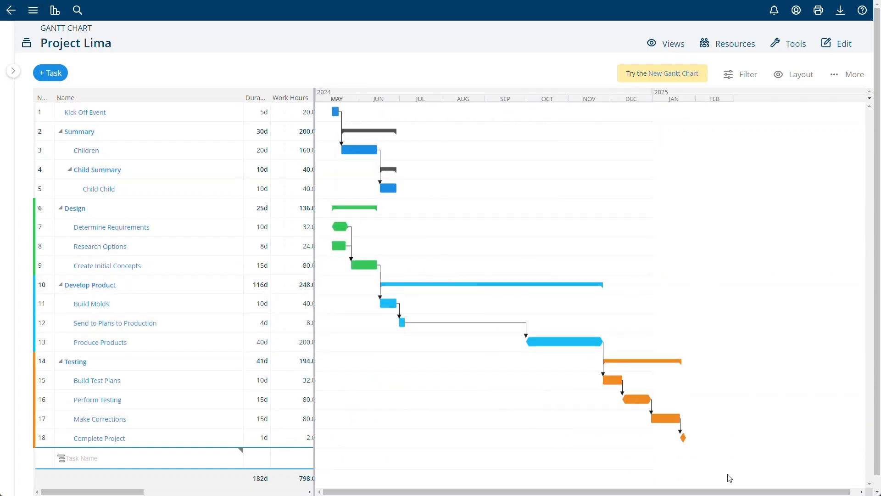
scroll(679, 420, down, 1)
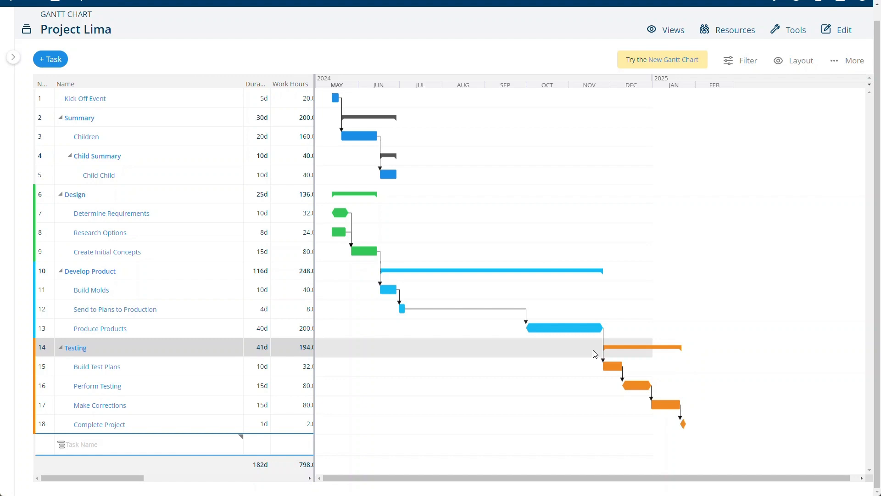
Switch to the planning board and set its weeks ahead to 100
click(674, 35)
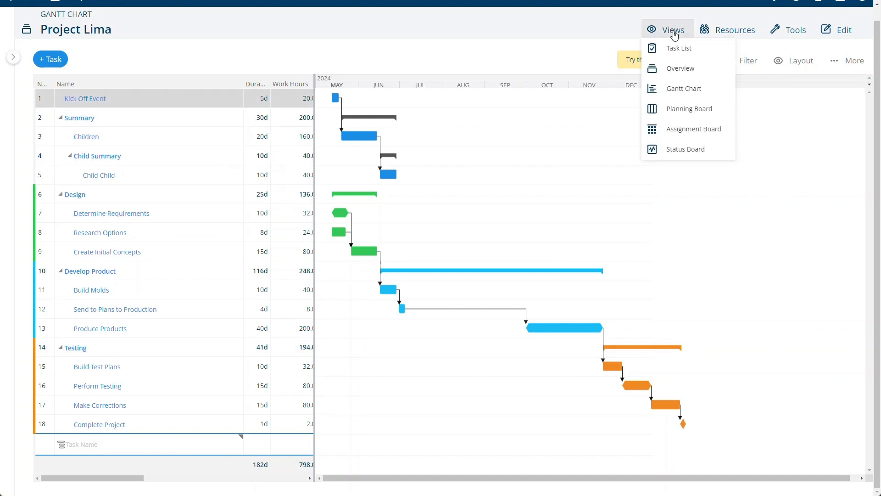
click(689, 109)
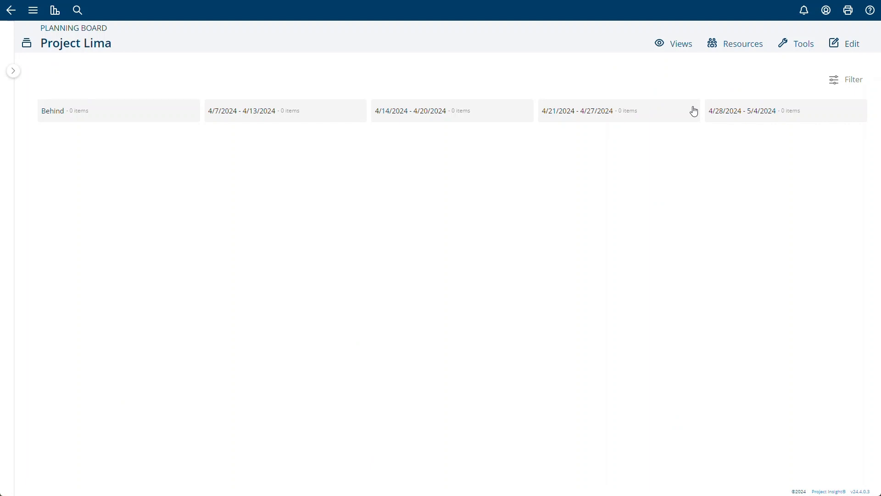
click(844, 89)
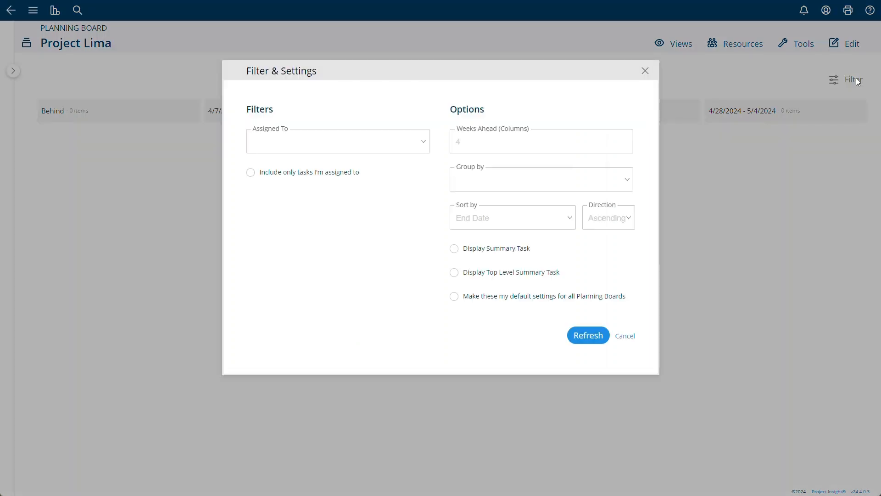
double_click(498, 146)
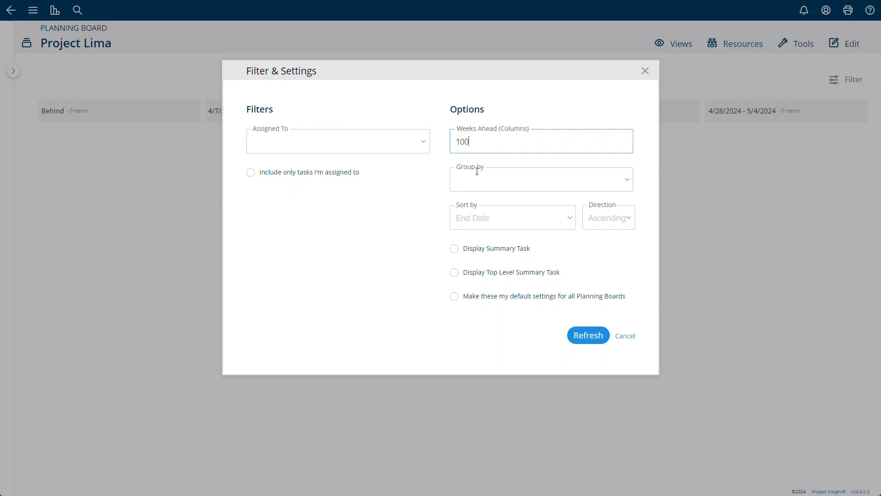
click(588, 335)
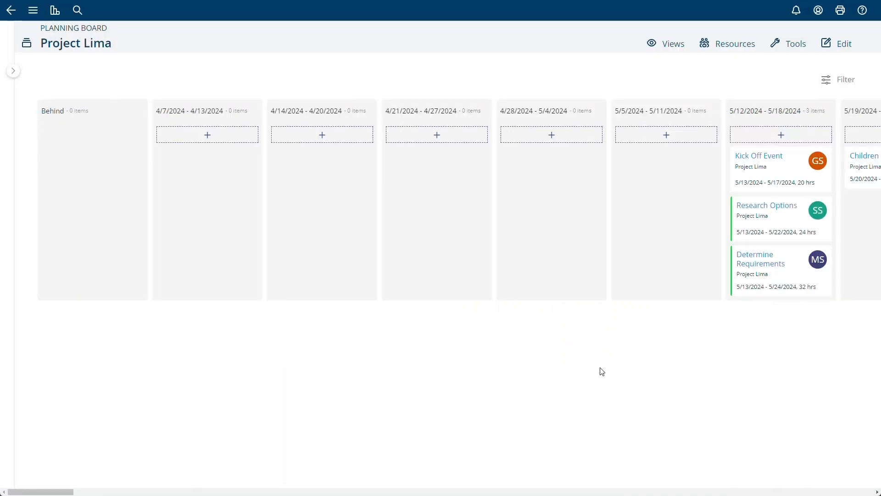
Reschedule the Build Molds task to the 7/7/2024 - 7/13/2024 week and then to the 7/21/2024 - 7/27/2024 week
drag(62, 491, 103, 492)
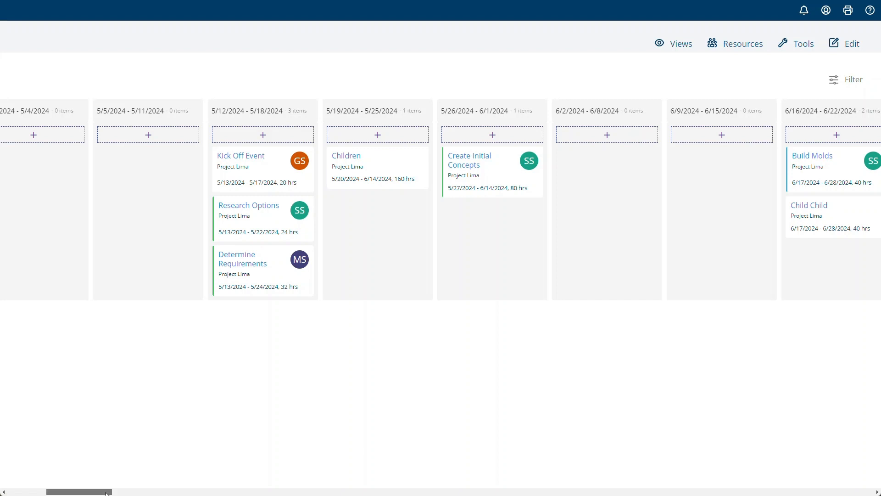
drag(115, 492, 143, 493)
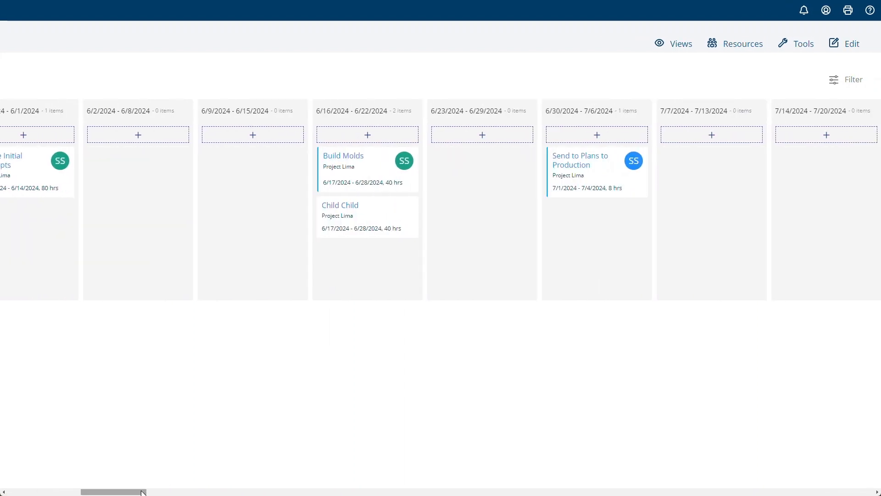
drag(356, 173, 674, 211)
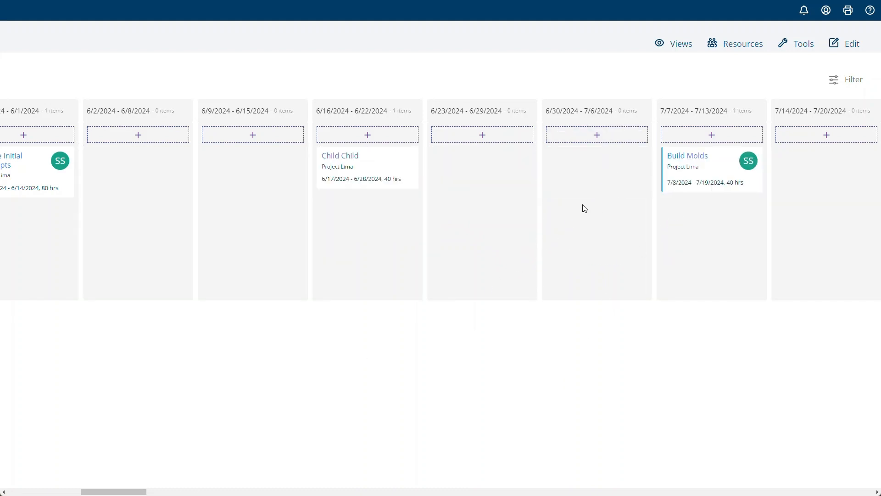
drag(133, 491, 151, 492)
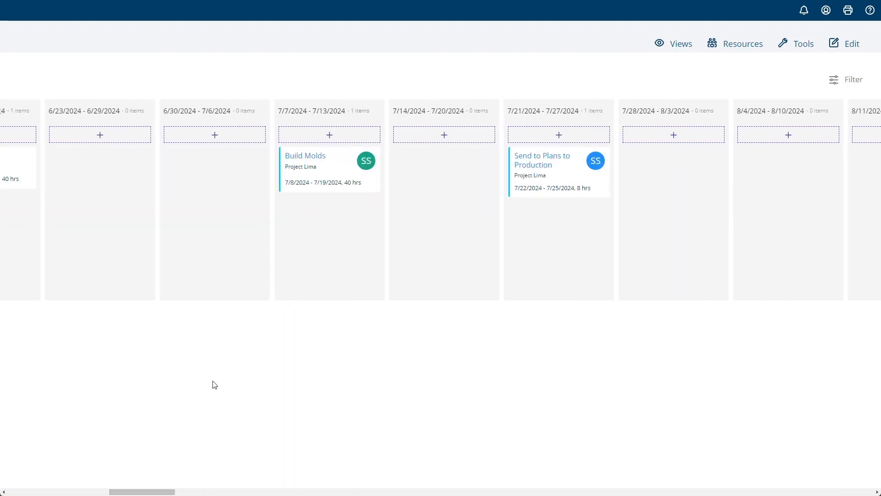
drag(307, 179, 528, 178)
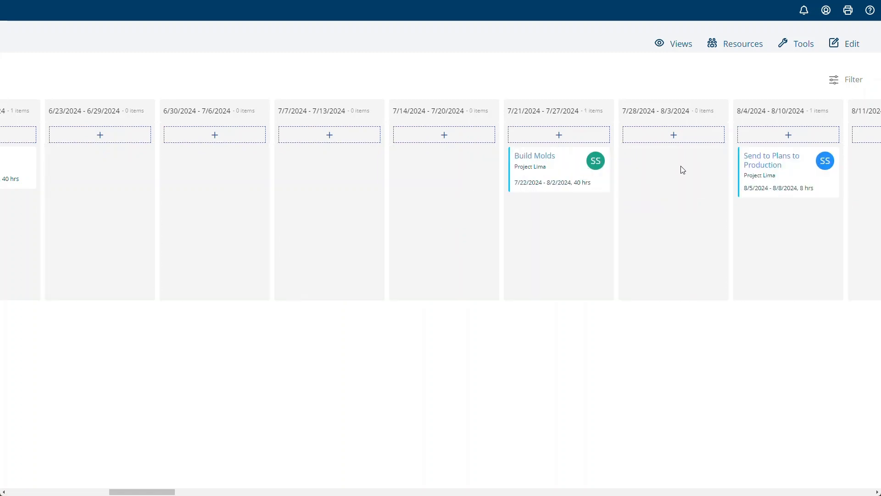
On the assignment board, reassign Send to Plans to Production to the Kick Off Event owner and Children to the Complete Project owner
click(682, 54)
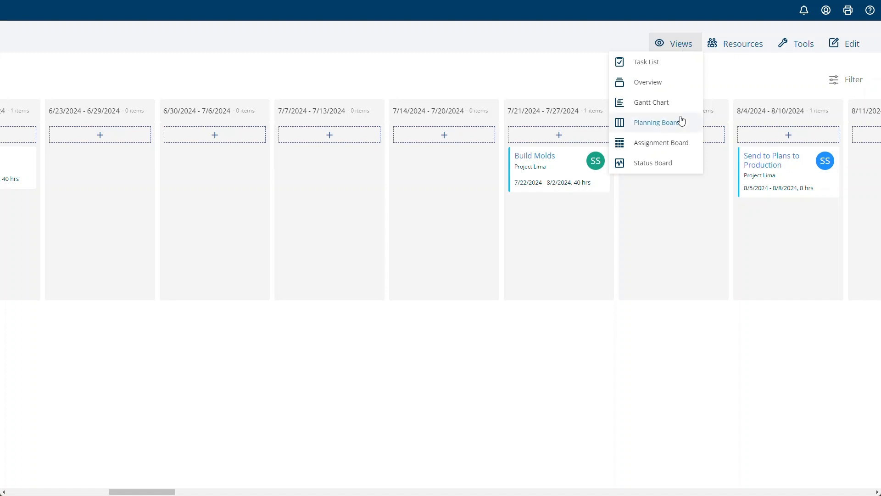
click(645, 150)
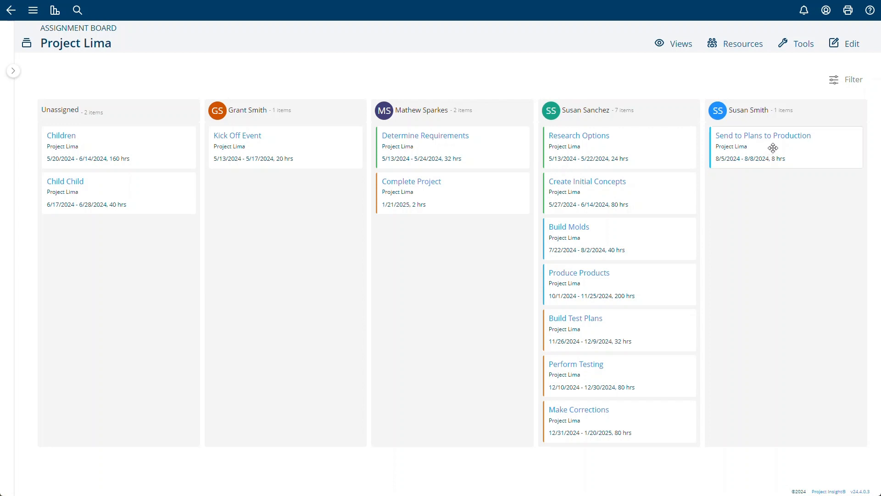
drag(773, 144, 225, 248)
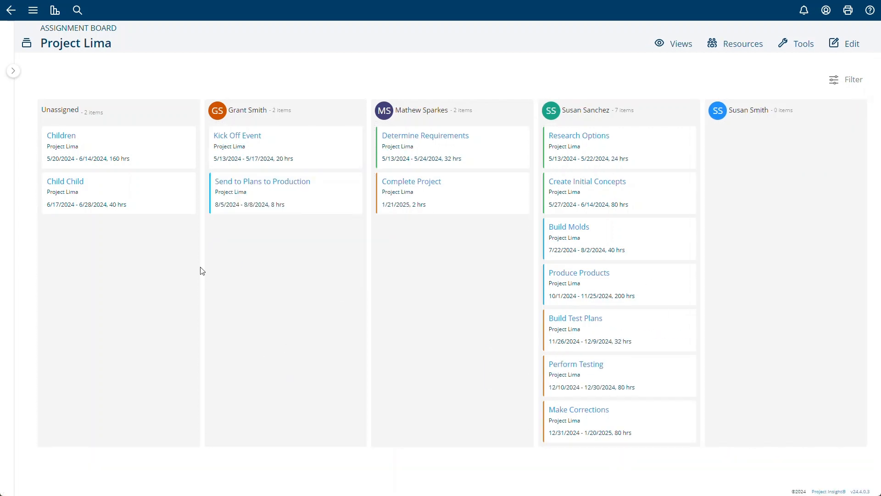
drag(127, 170, 394, 368)
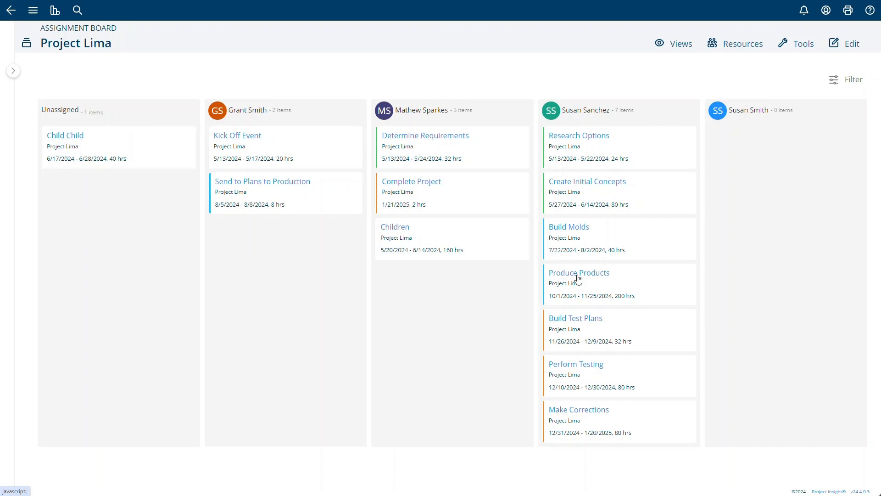
Switch to the status board and filter it to tasks starting in 100 days
click(671, 46)
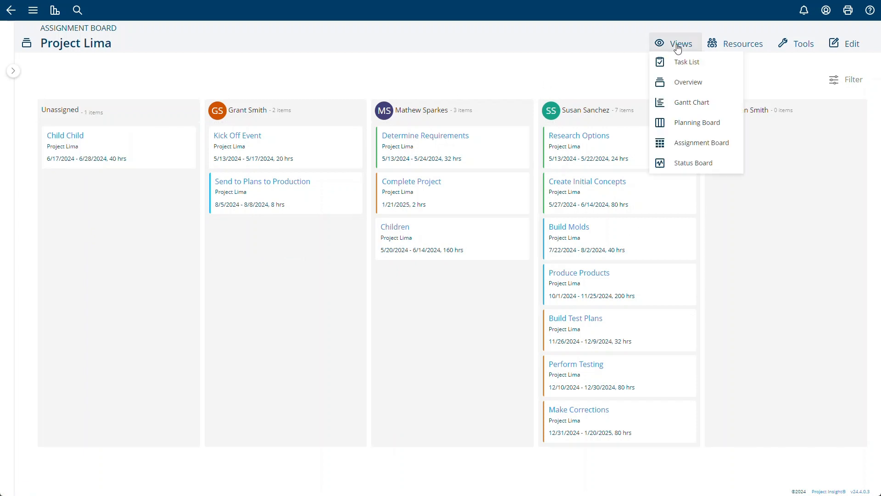
click(704, 166)
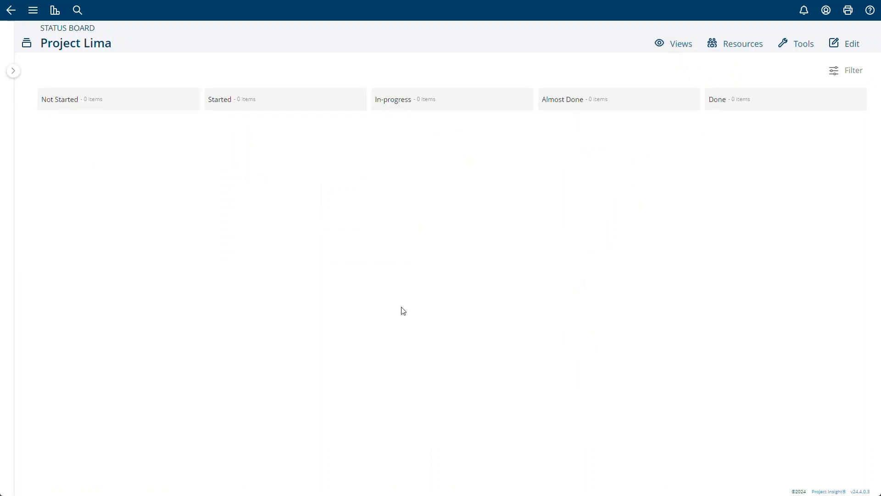
click(852, 71)
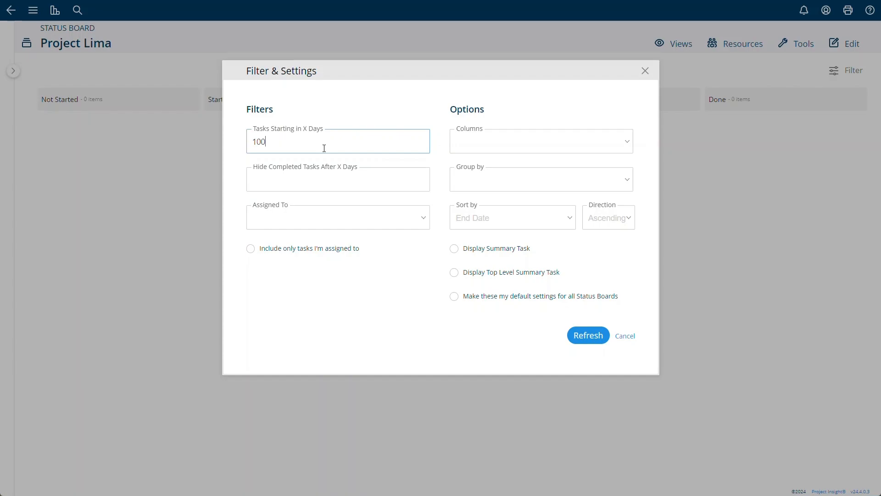
click(586, 336)
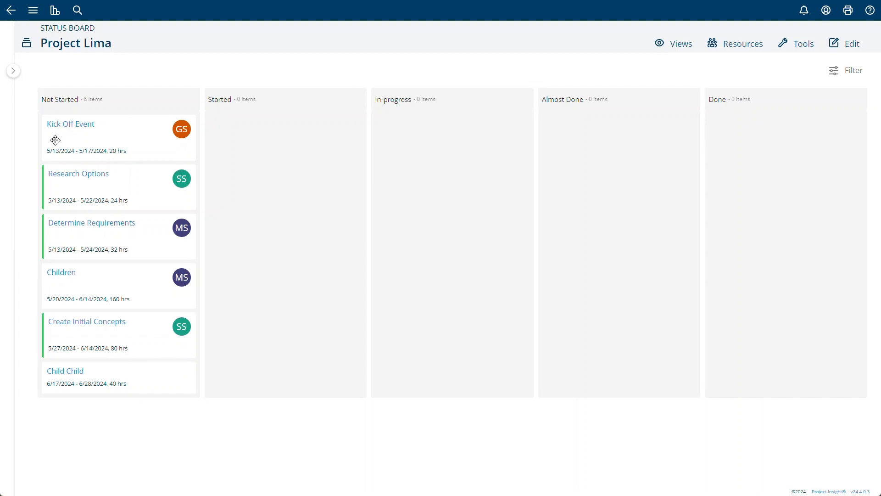
Move Kick Off Event to In-progress, Children to Done and Create Initial Concepts to Started on the status board
drag(59, 138, 414, 158)
drag(122, 227, 740, 230)
drag(122, 254, 281, 280)
Open the project's overview to examine its progress, work totals and status
click(678, 44)
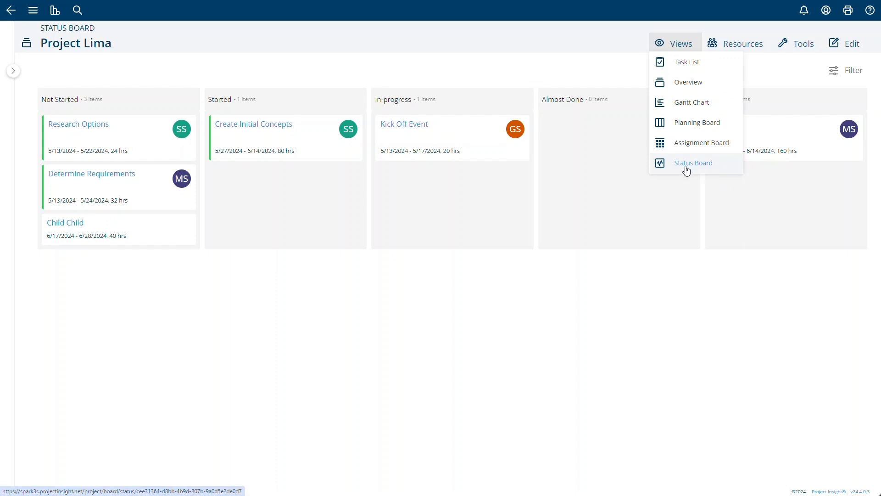
click(683, 85)
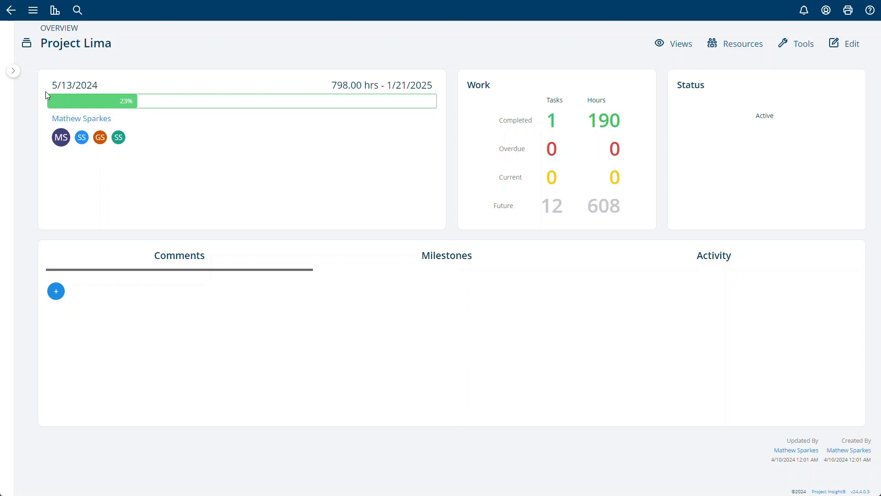
Review Project Lima's milestones on its overview and return to the project's task list
click(433, 266)
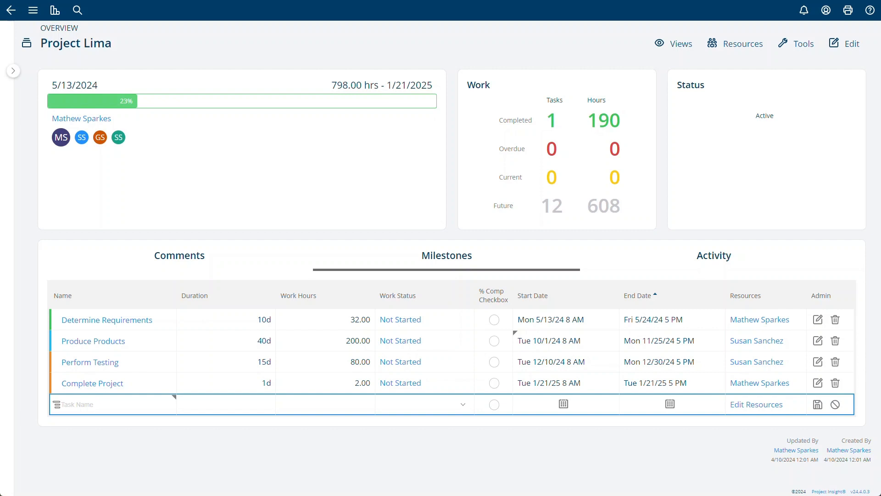
click(673, 45)
click(689, 64)
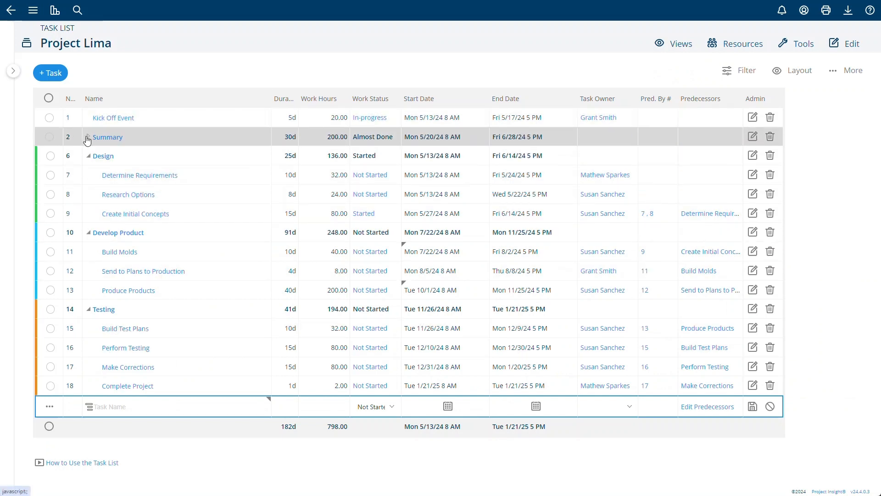
Save Project Lima as a project template from its edit settings
click(860, 49)
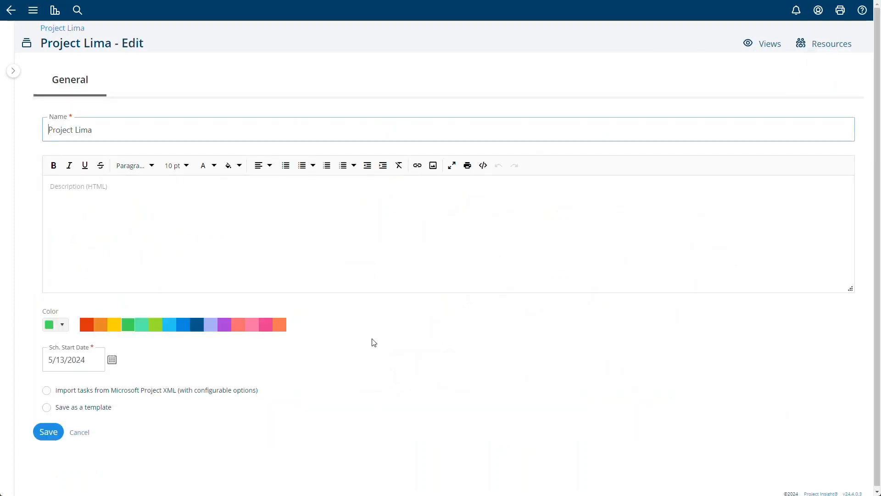
click(59, 407)
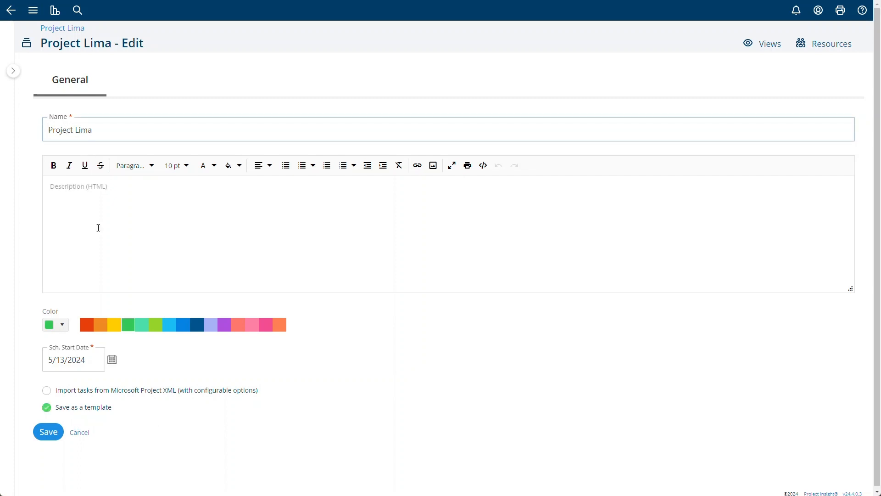
click(45, 439)
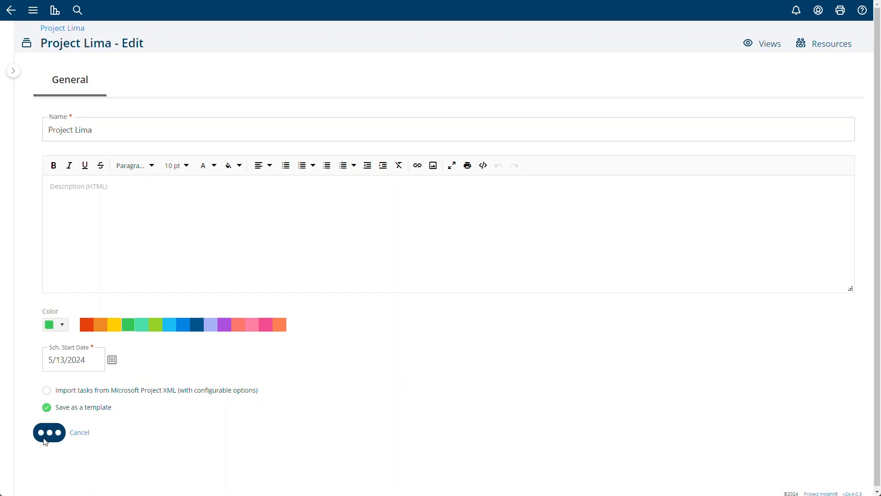
Go to the projects home and open the list of project templates
click(33, 10)
click(51, 74)
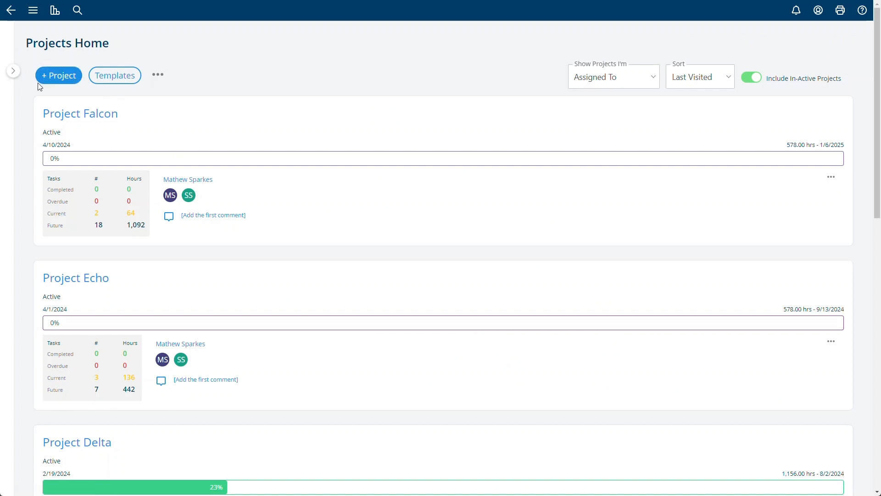
click(118, 79)
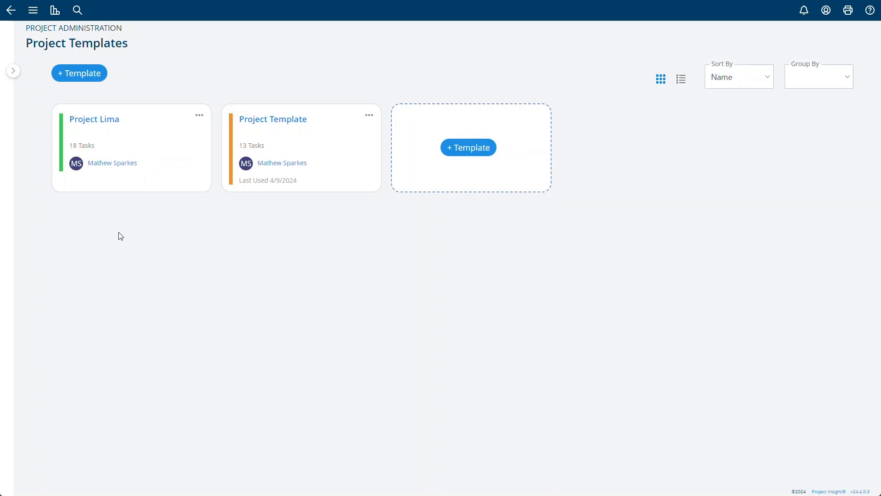
Open the Cross-Project Gantt report and examine the timelines and milestones of all projects
click(56, 17)
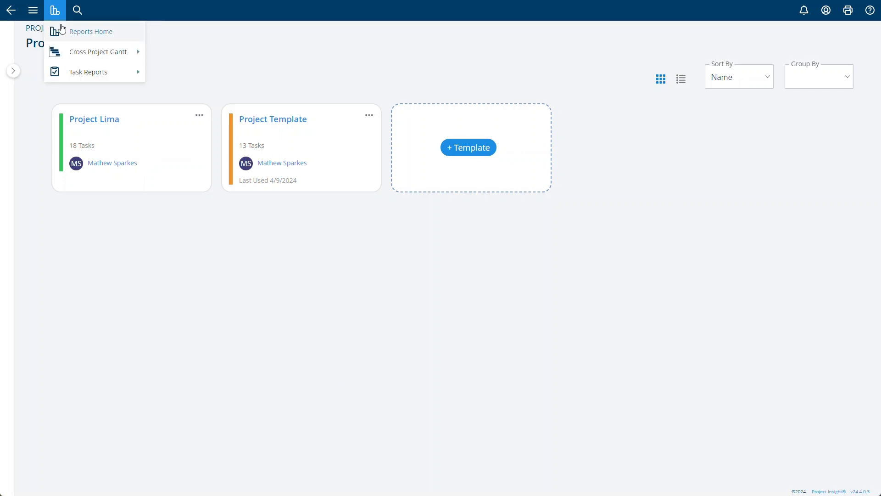
mouse_move(65, 52)
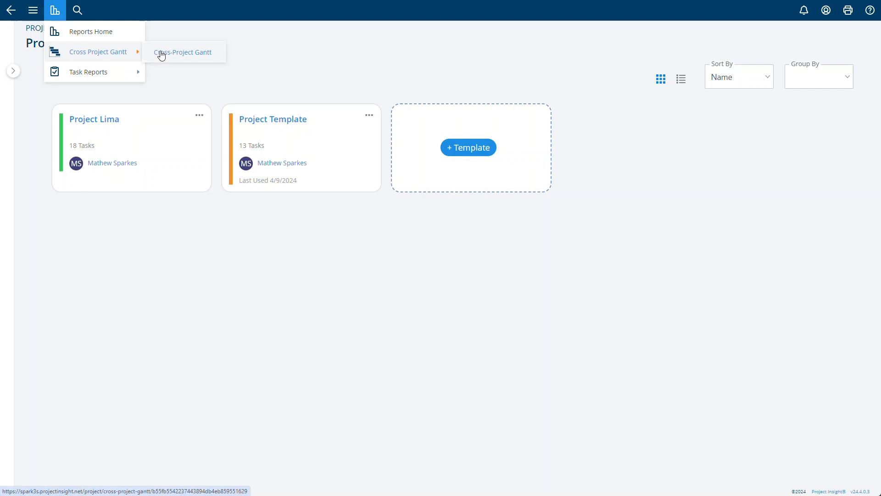
click(161, 55)
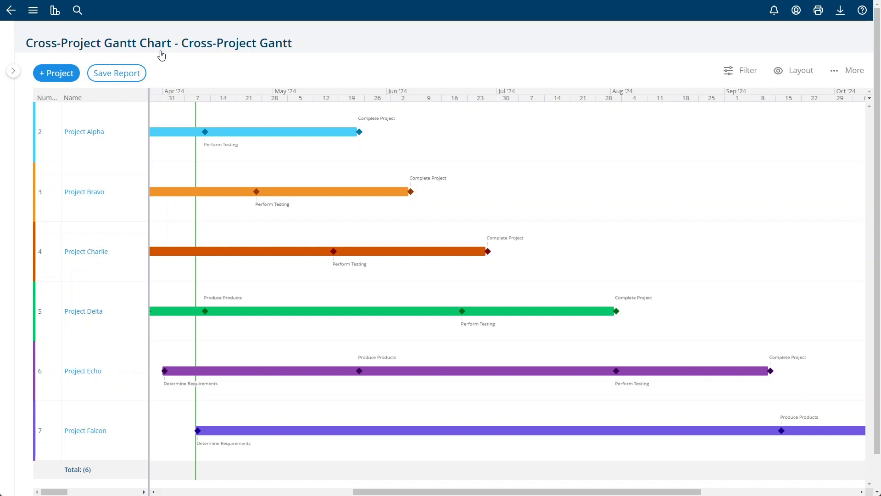
scroll(276, 159, down, 2)
scroll(287, 197, up, 2)
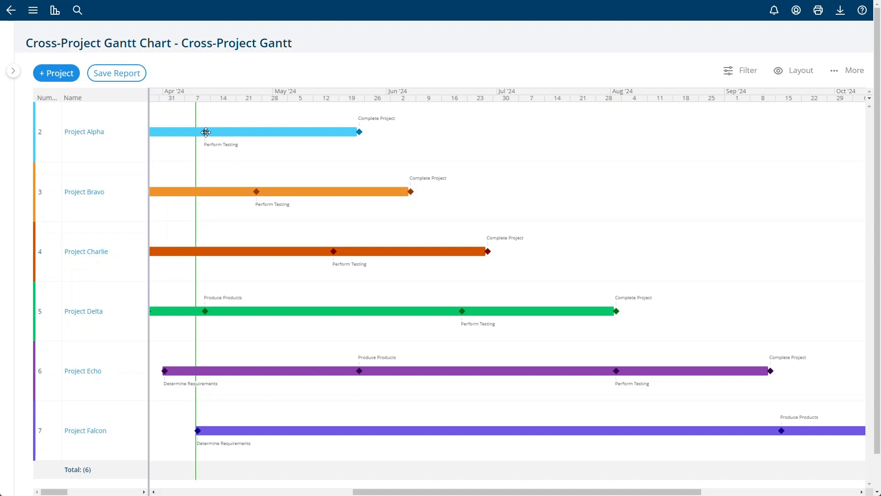
Draft a comment on Project Alpha's Perform Testing milestone mentioning its assigned resource and asking "why are we behind?", and close the task without saving
click(206, 131)
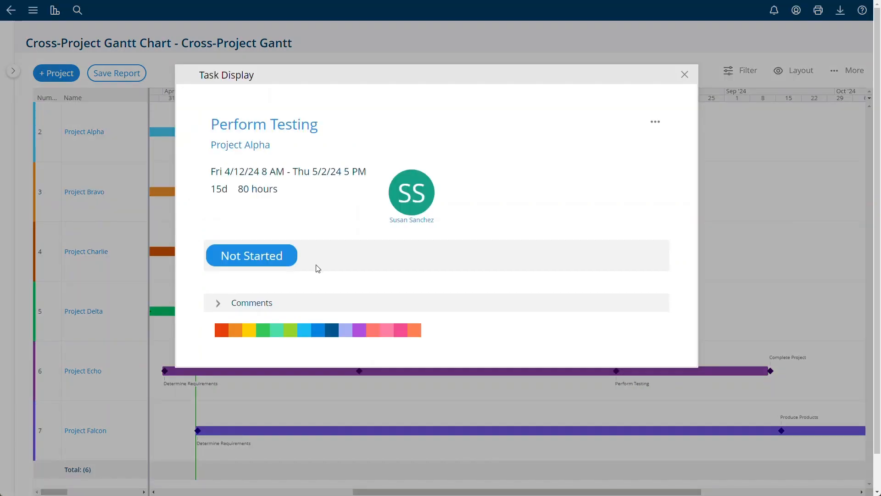
click(250, 305)
click(216, 340)
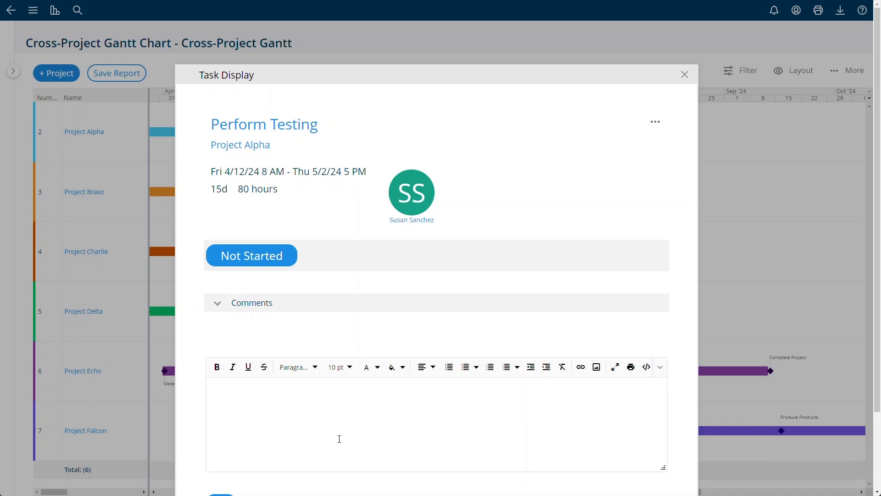
text(@su)
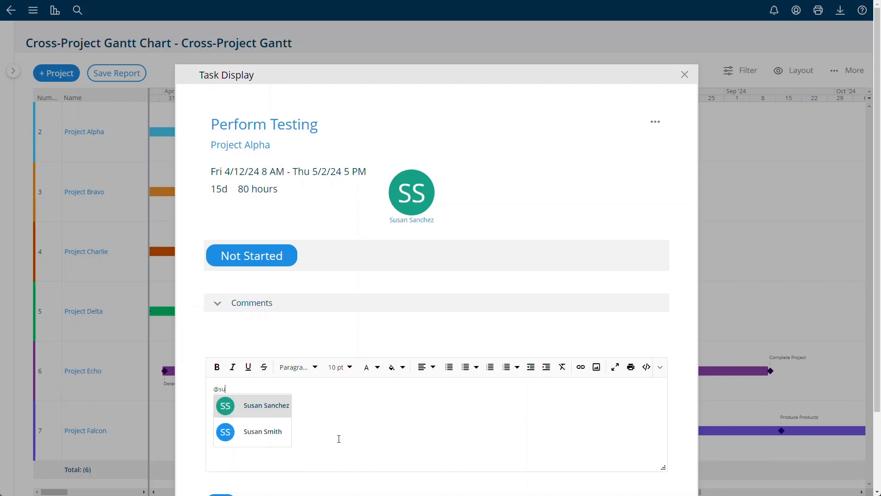
click(271, 410)
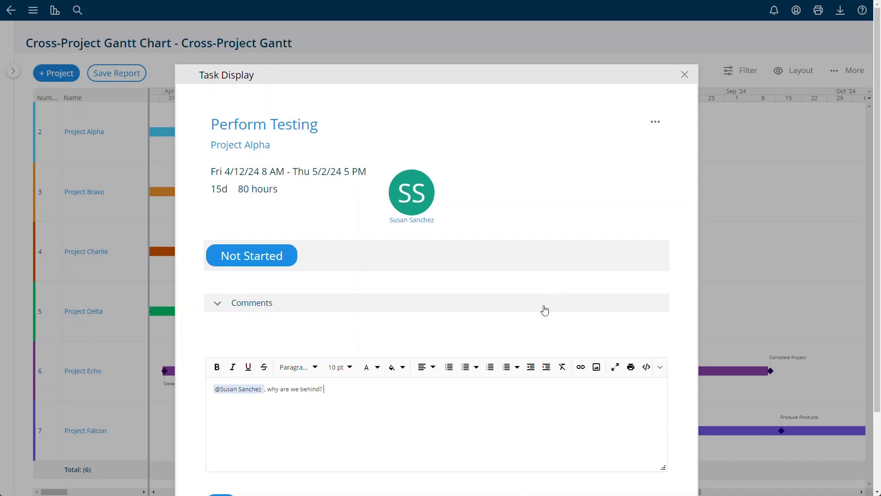
scroll(543, 305, down, 2)
scroll(741, 142, up, 2)
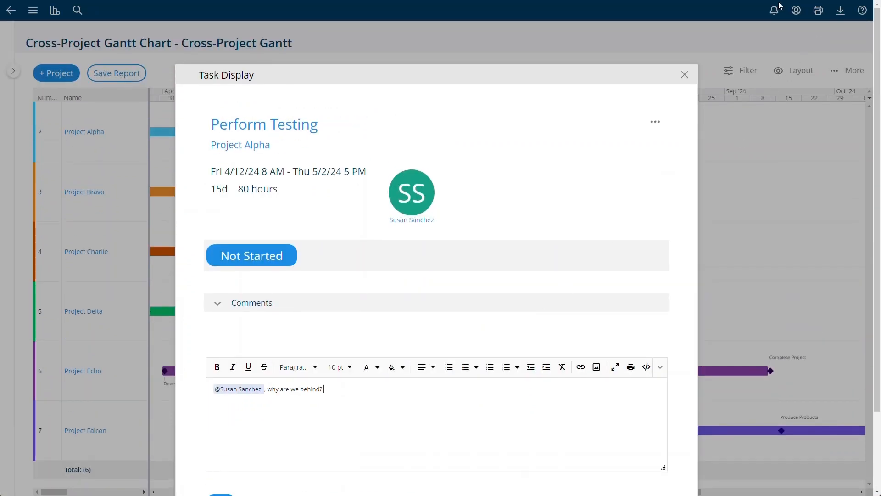
click(685, 75)
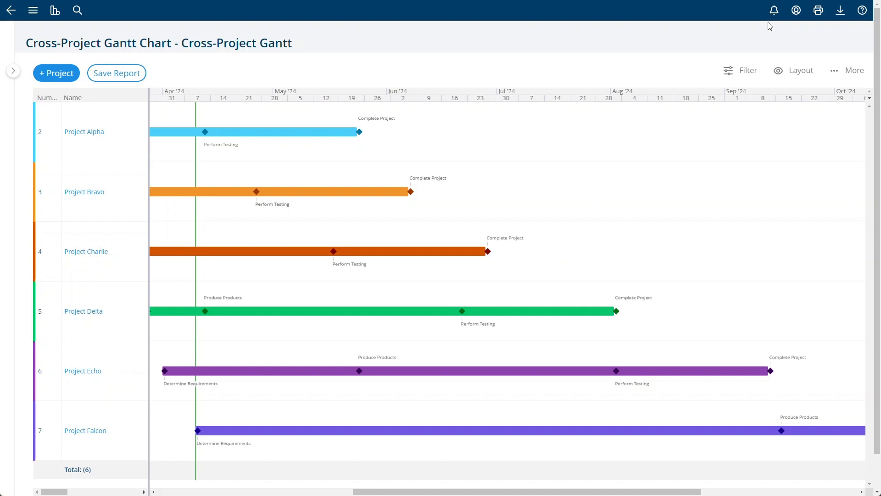
Open the Current and Overdue Task Report and sort its tasks by project
click(55, 10)
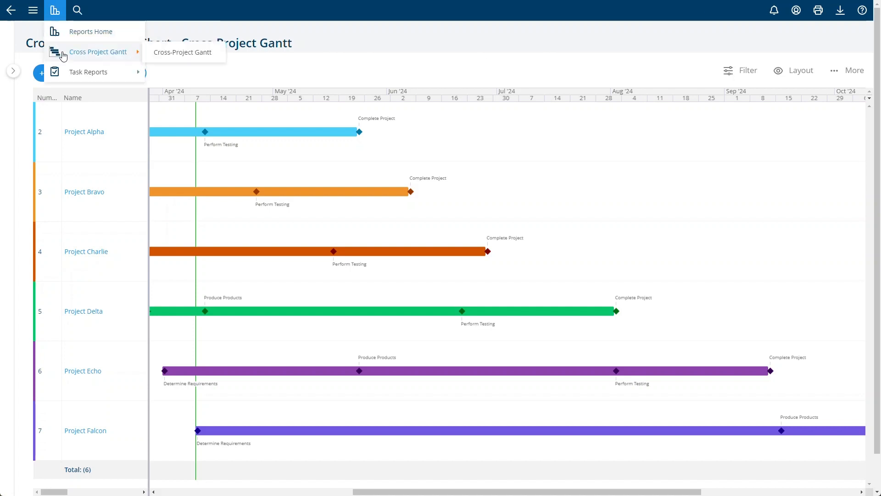
mouse_move(71, 74)
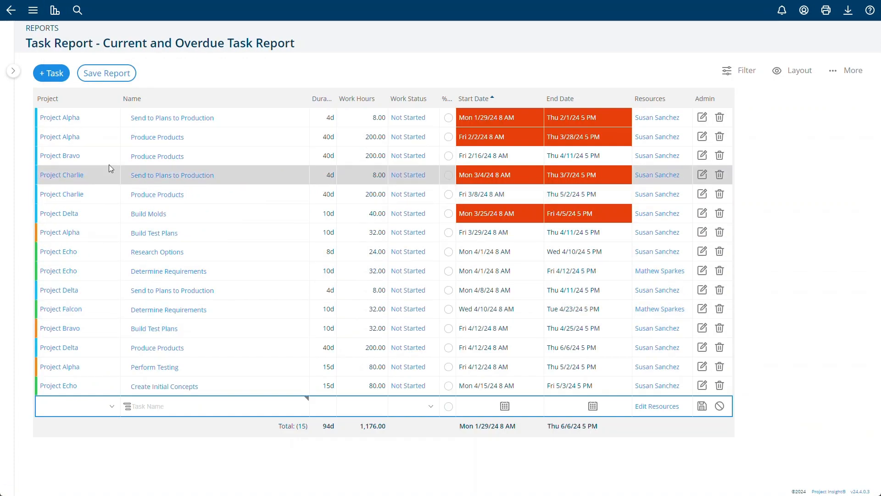
click(53, 100)
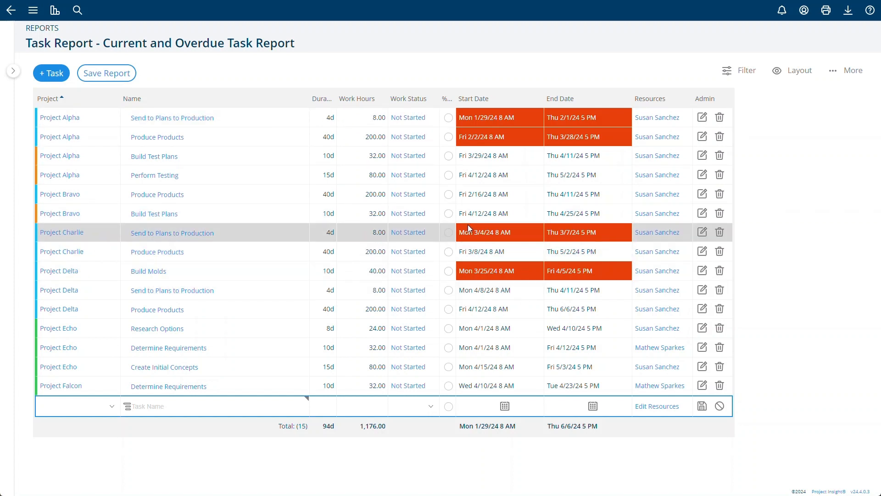
Replace the report's Current & Overdue Tasks quick filter with one for overdue tasks and run the report
click(741, 74)
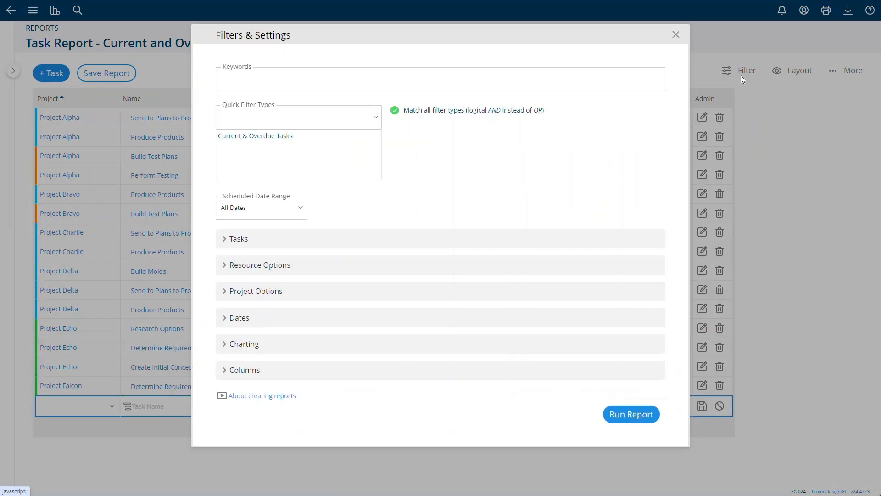
click(286, 137)
click(284, 121)
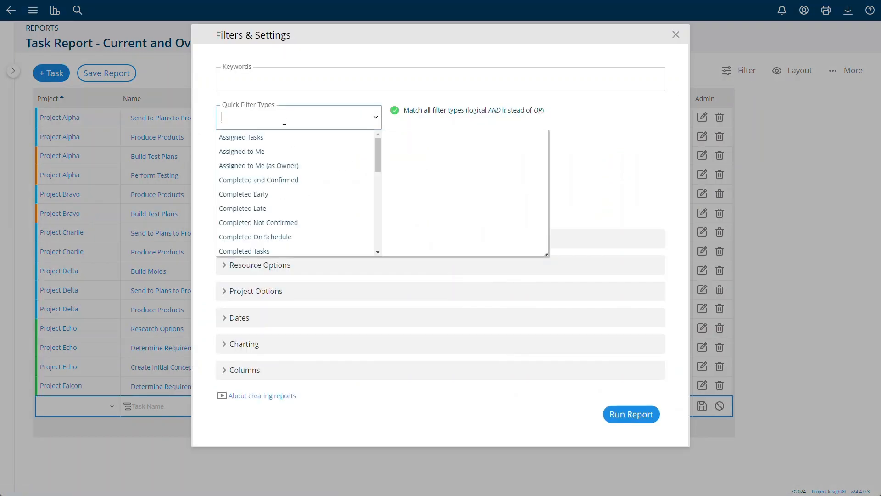
text(over)
click(300, 150)
click(611, 420)
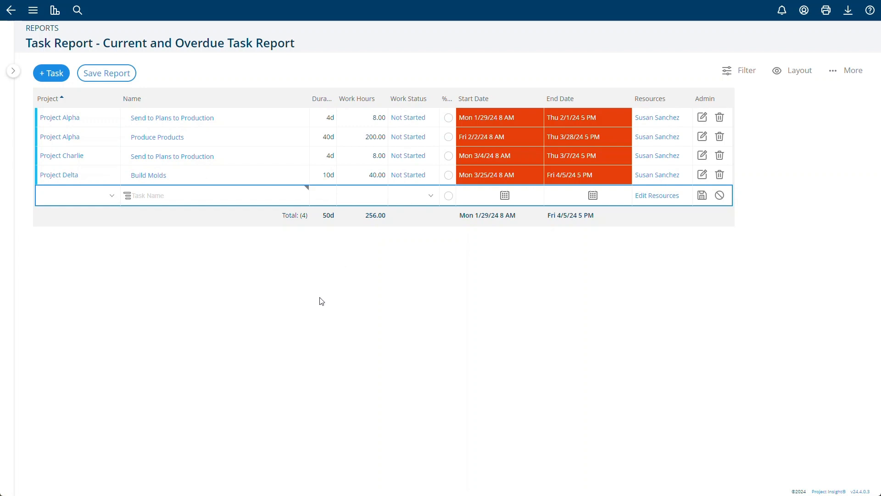
Look through the report's sharing and schedule options in the save settings, enable the scheduled report, and close without saving
click(112, 75)
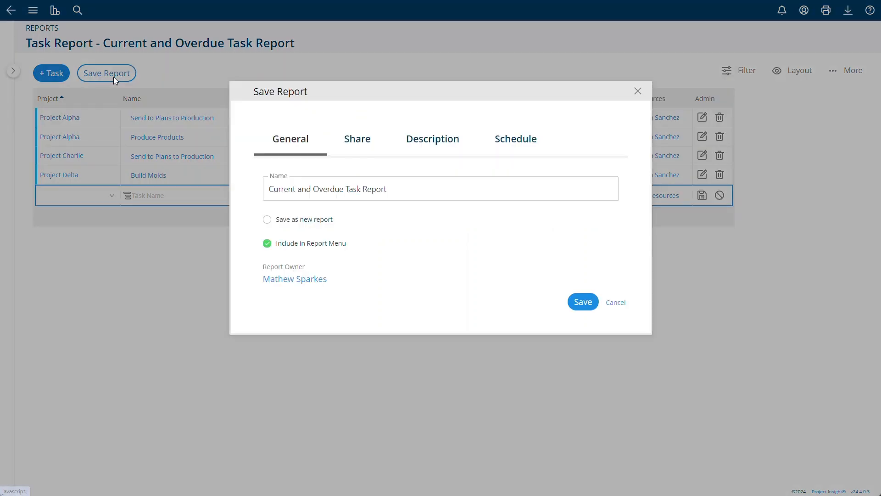
click(349, 144)
click(323, 185)
click(468, 184)
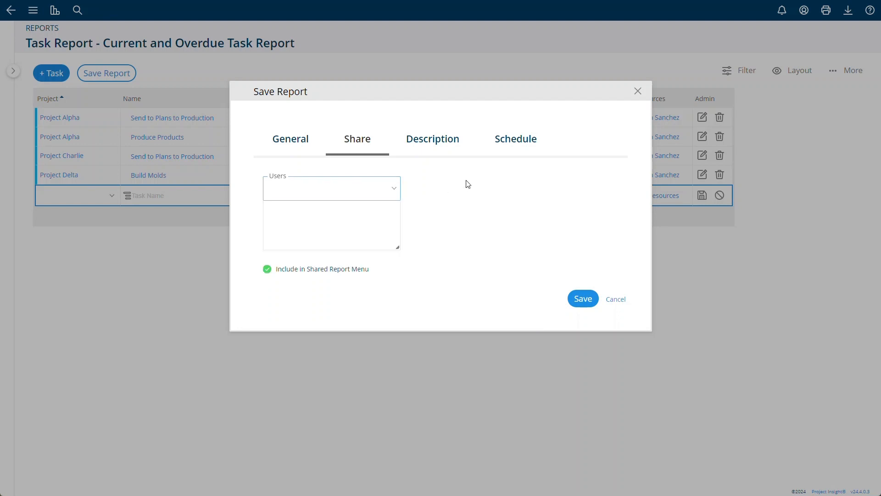
click(516, 150)
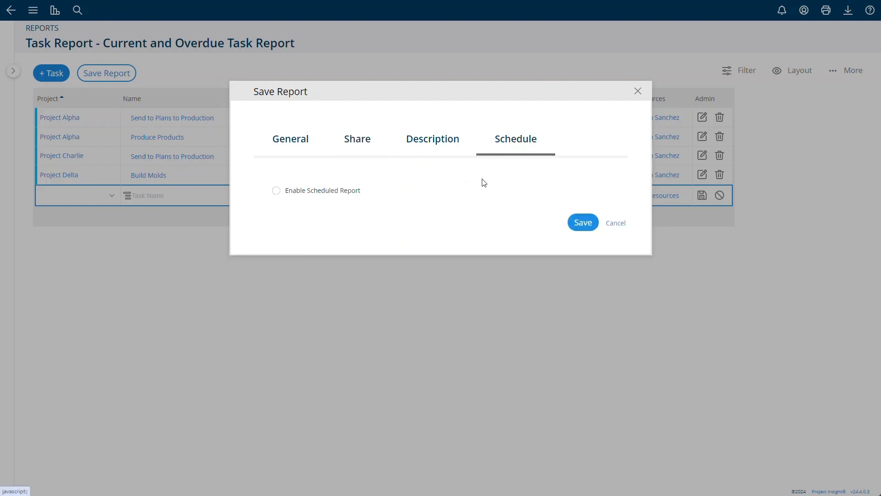
click(338, 193)
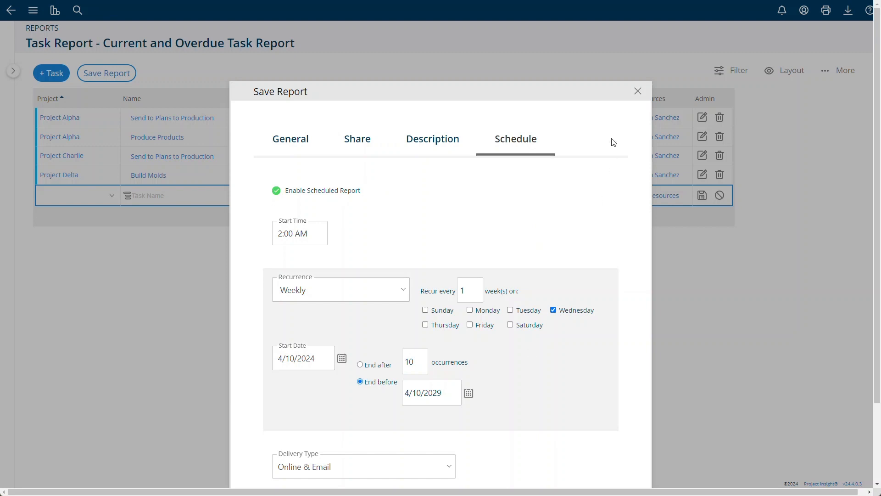
click(638, 91)
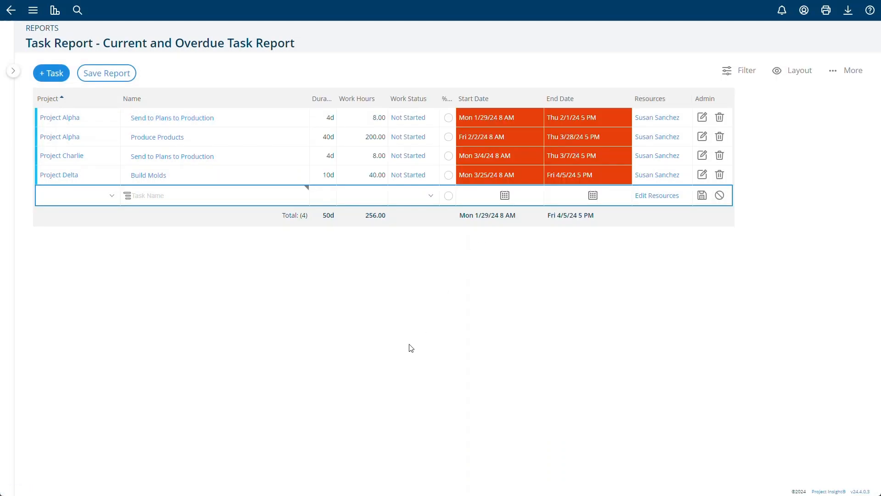
click(53, 13)
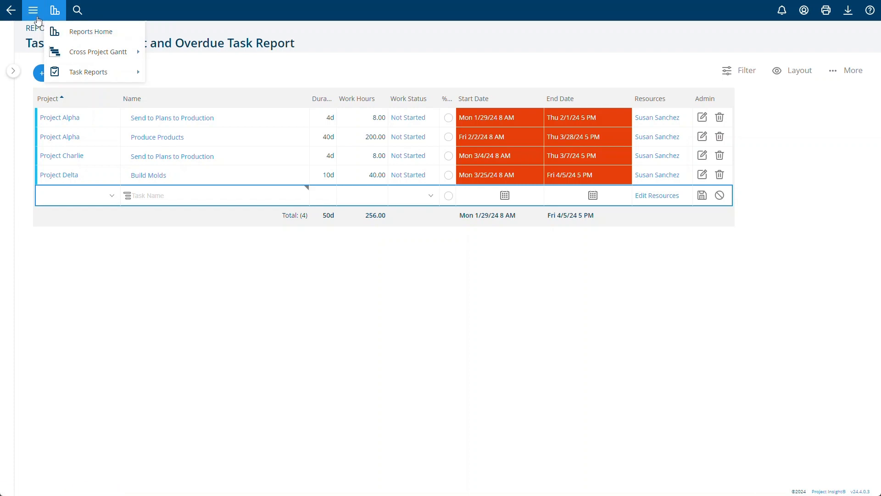
click(35, 18)
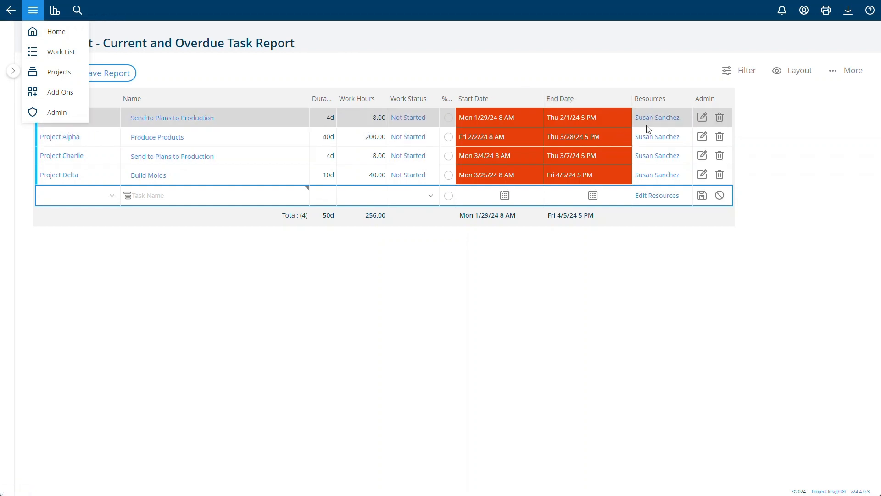
click(604, 64)
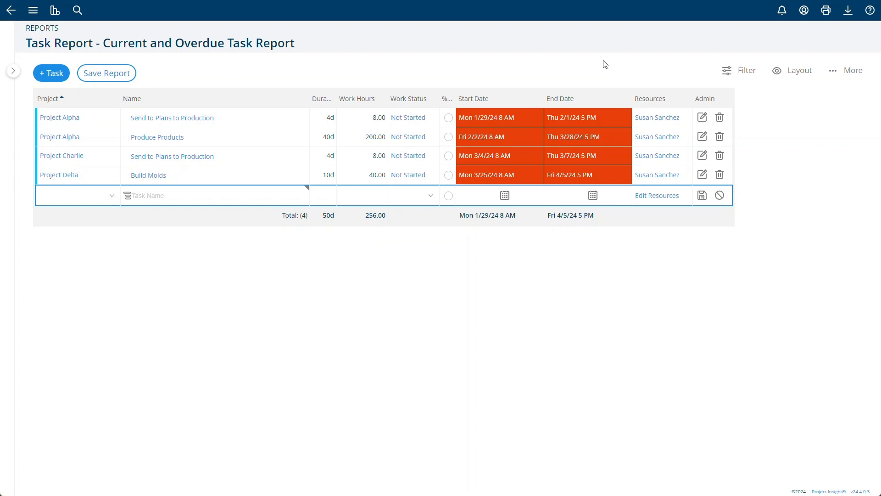
Open the Add-Ons administration page to view the installed add-ons
click(33, 10)
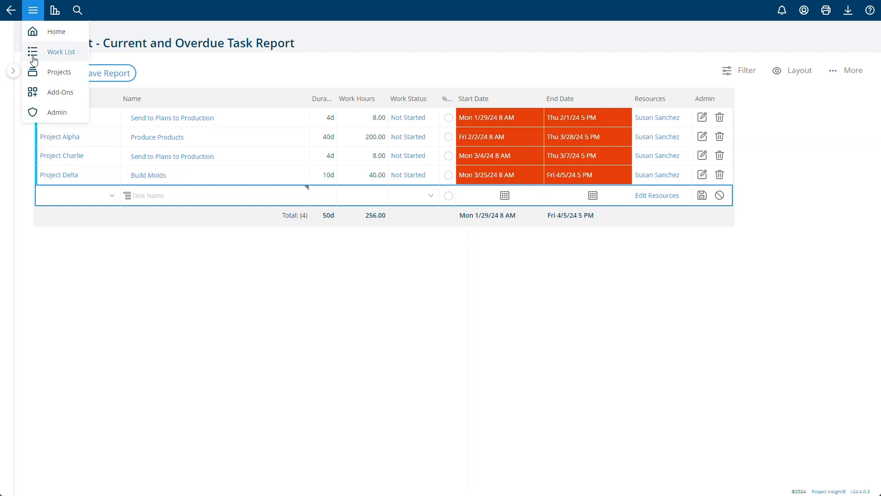
click(57, 99)
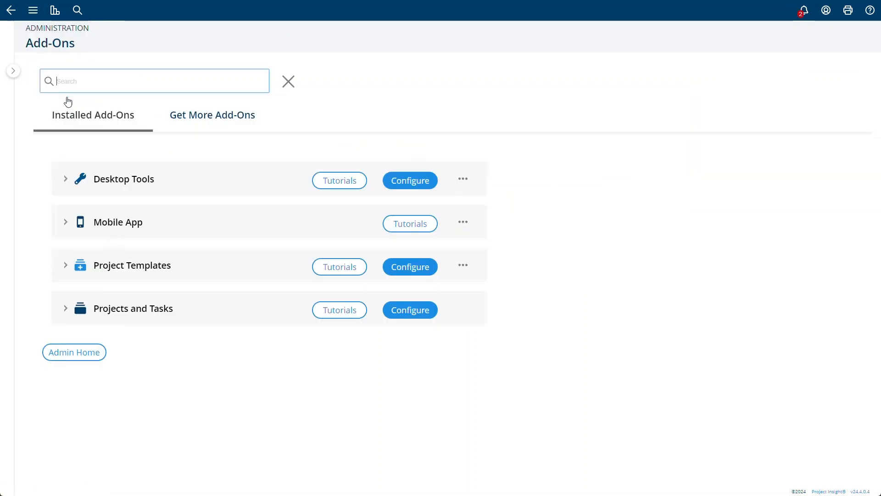